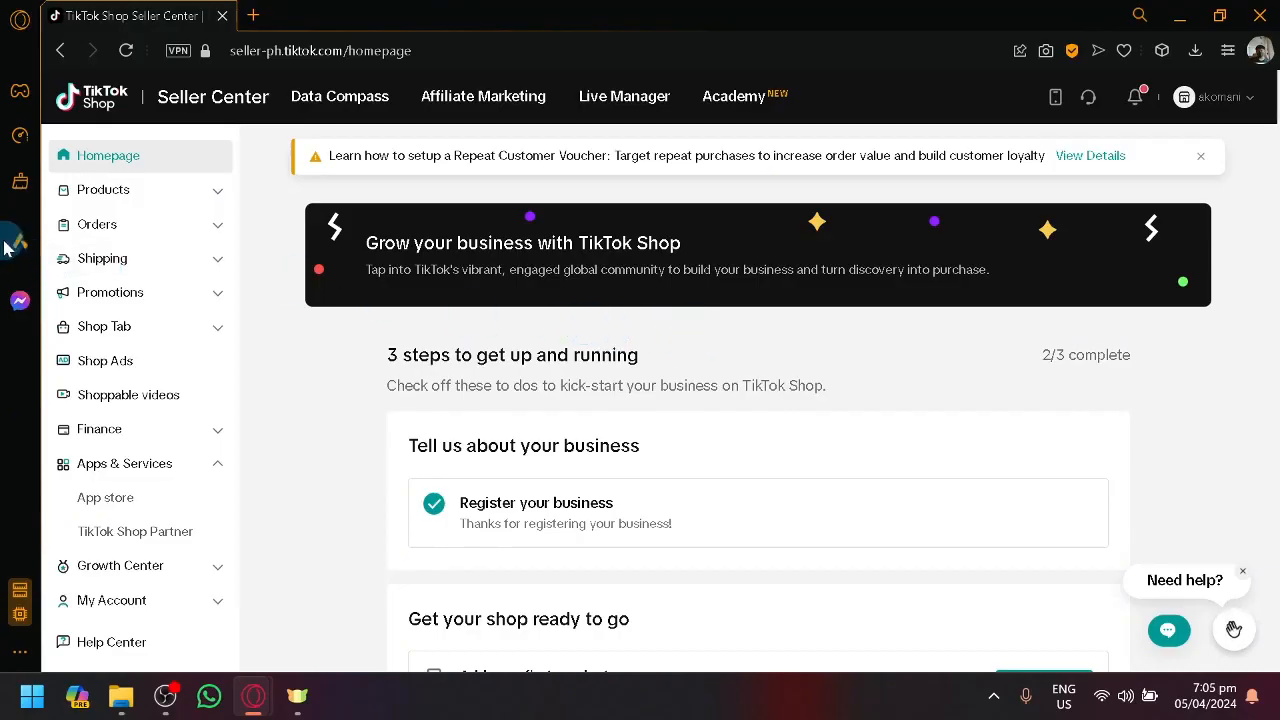
Open the Manage Products page from the Products section of Seller Center.
{"action": "scroll", "coordinate": [58, 202], "scroll_direction": "up", "scroll_amount": 5}
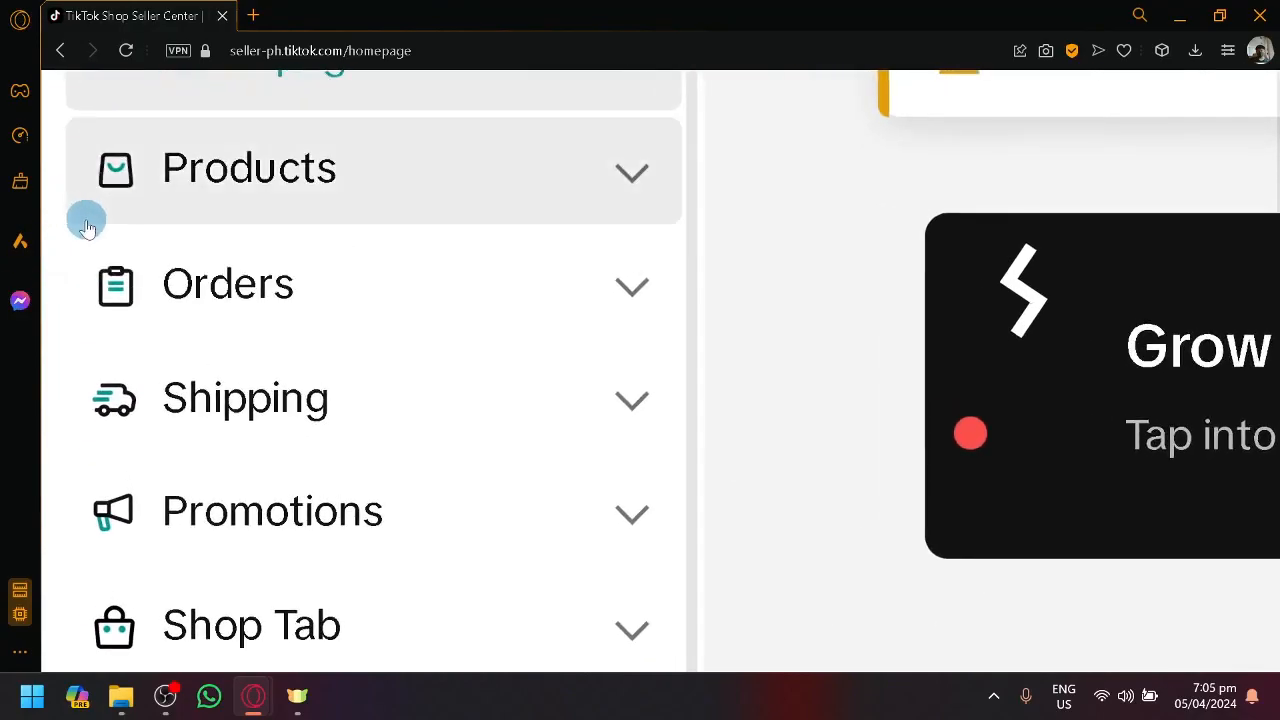
{"action": "scroll", "coordinate": [88, 224], "scroll_direction": "up", "scroll_amount": 1}
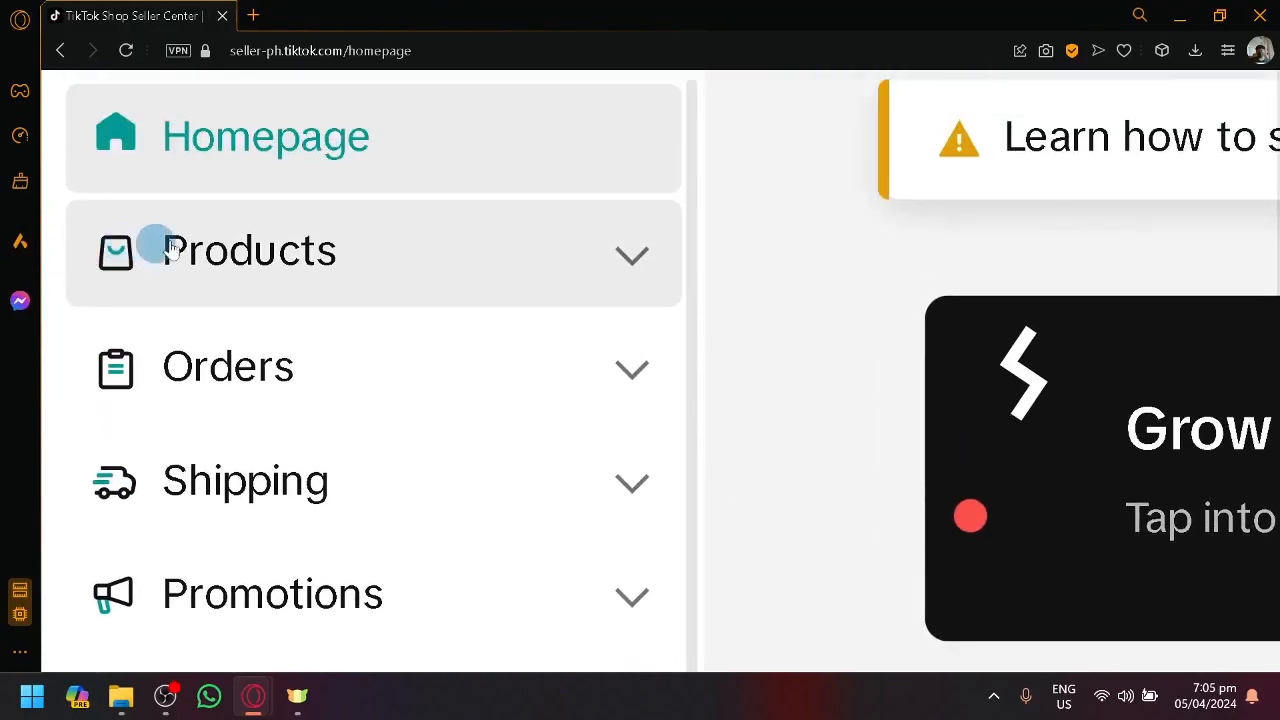
{"action": "left_click", "coordinate": [390, 220]}
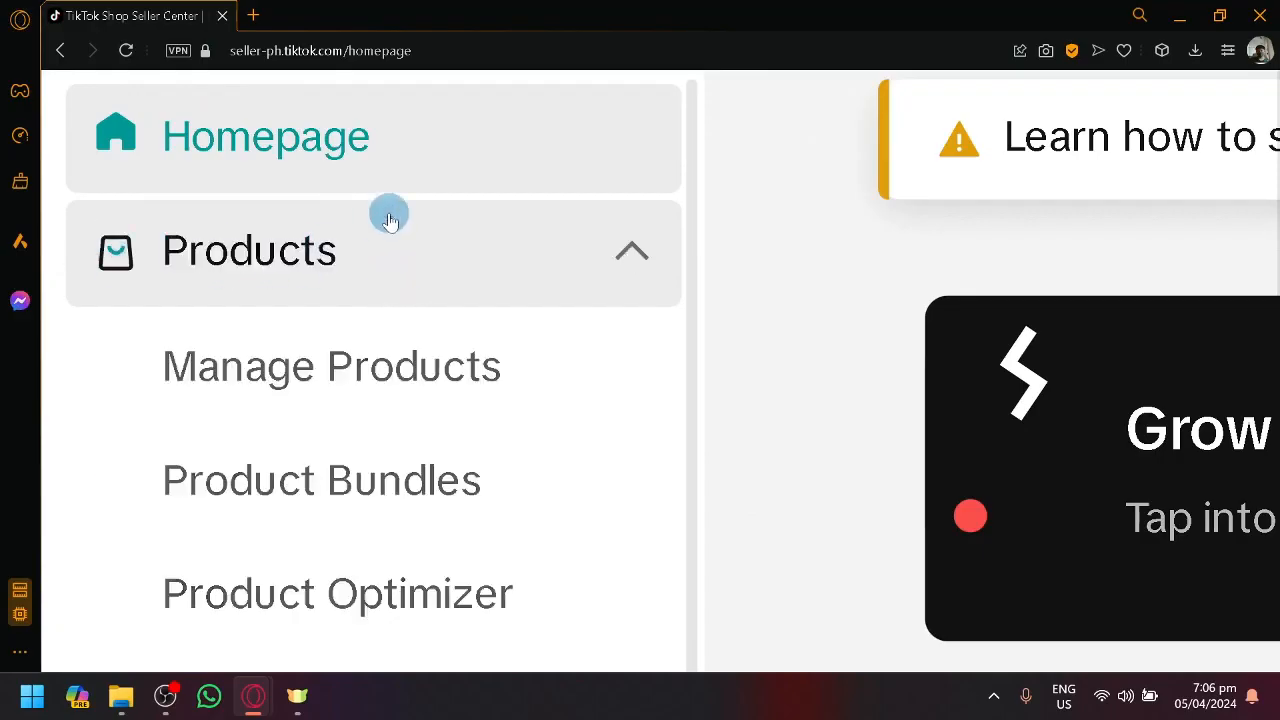
{"action": "scroll", "coordinate": [366, 290], "scroll_direction": "down", "scroll_amount": 3}
{"action": "scroll", "coordinate": [414, 203], "scroll_direction": "down", "scroll_amount": 3}
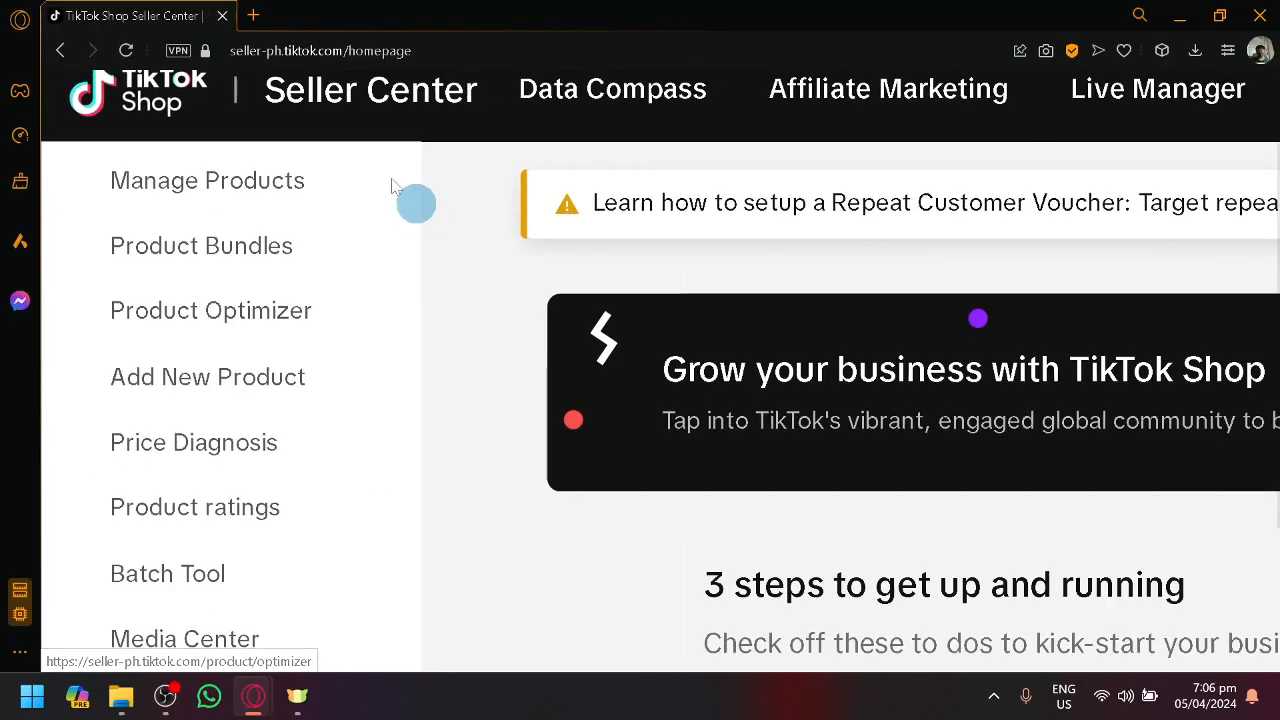
{"action": "scroll", "coordinate": [223, 274], "scroll_direction": "down", "scroll_amount": 4}
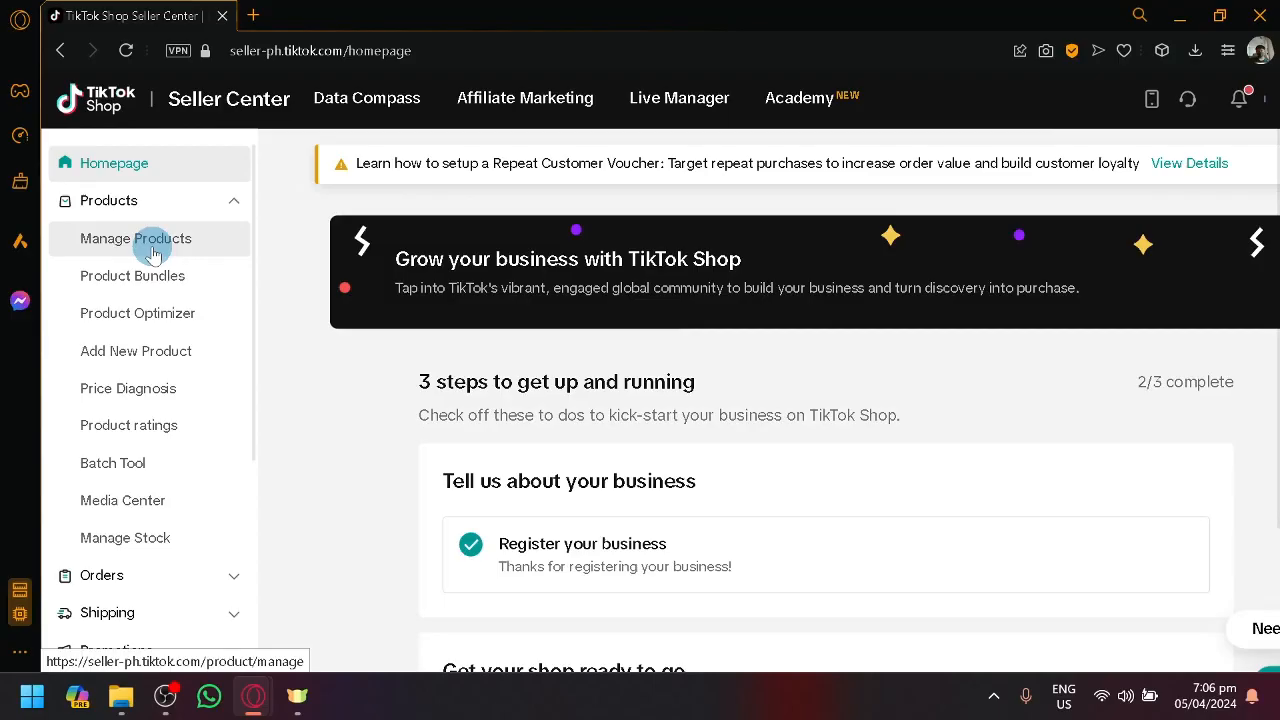
{"action": "left_click", "coordinate": [152, 255]}
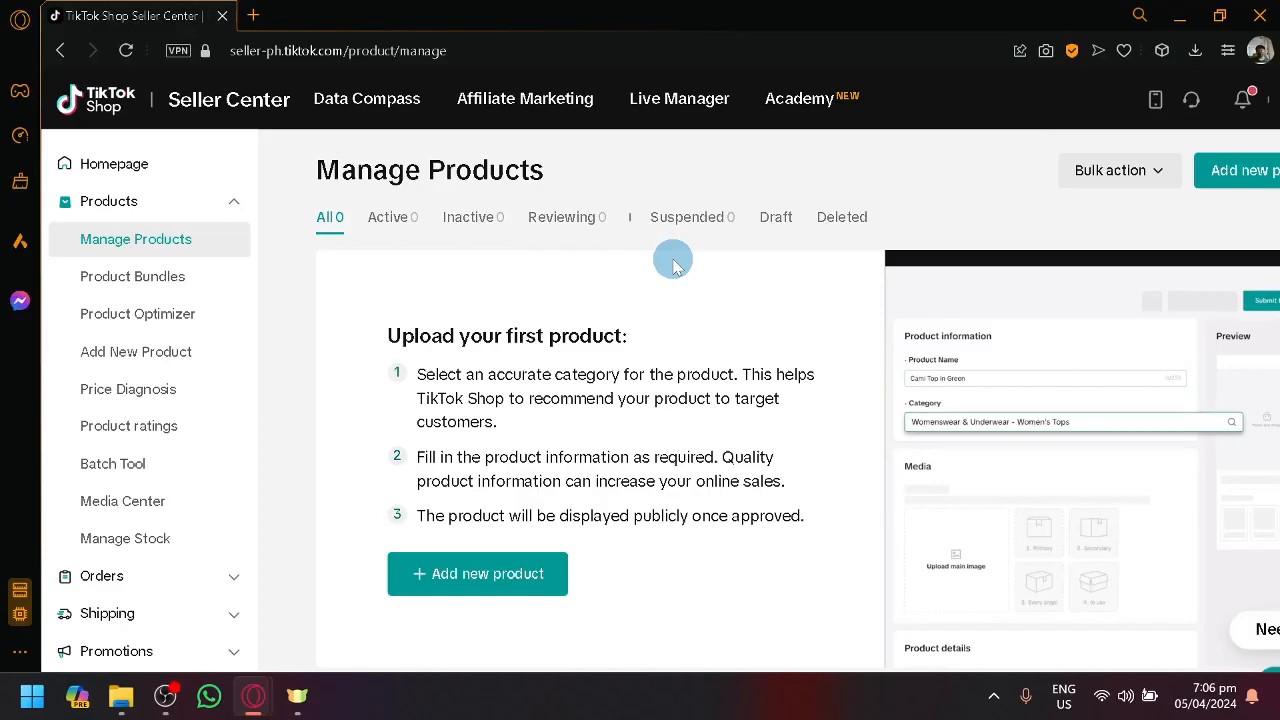
Review the Reviewing, Active, Inactive and Suspended product lists on the Manage Products page.
{"action": "left_click", "coordinate": [584, 222]}
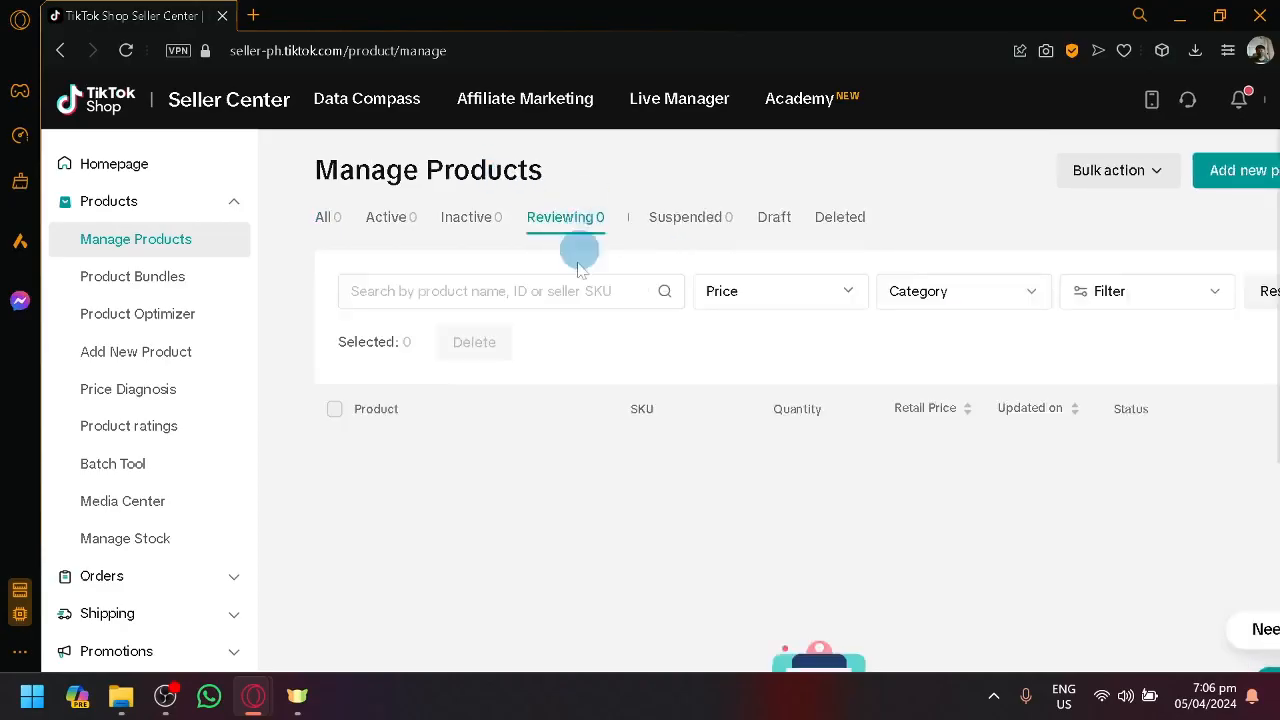
{"action": "scroll", "coordinate": [635, 395], "scroll_direction": "down", "scroll_amount": 3}
{"action": "scroll", "coordinate": [640, 430], "scroll_direction": "up", "scroll_amount": 3}
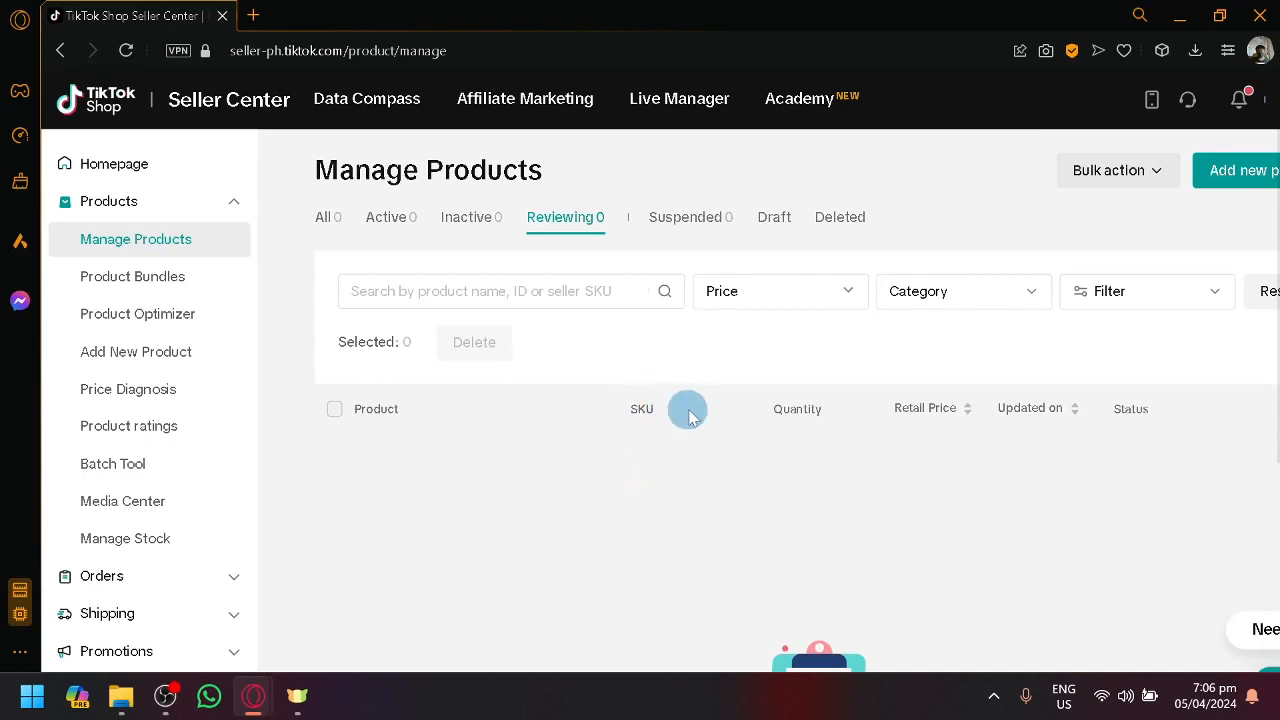
{"action": "left_click", "coordinate": [393, 226]}
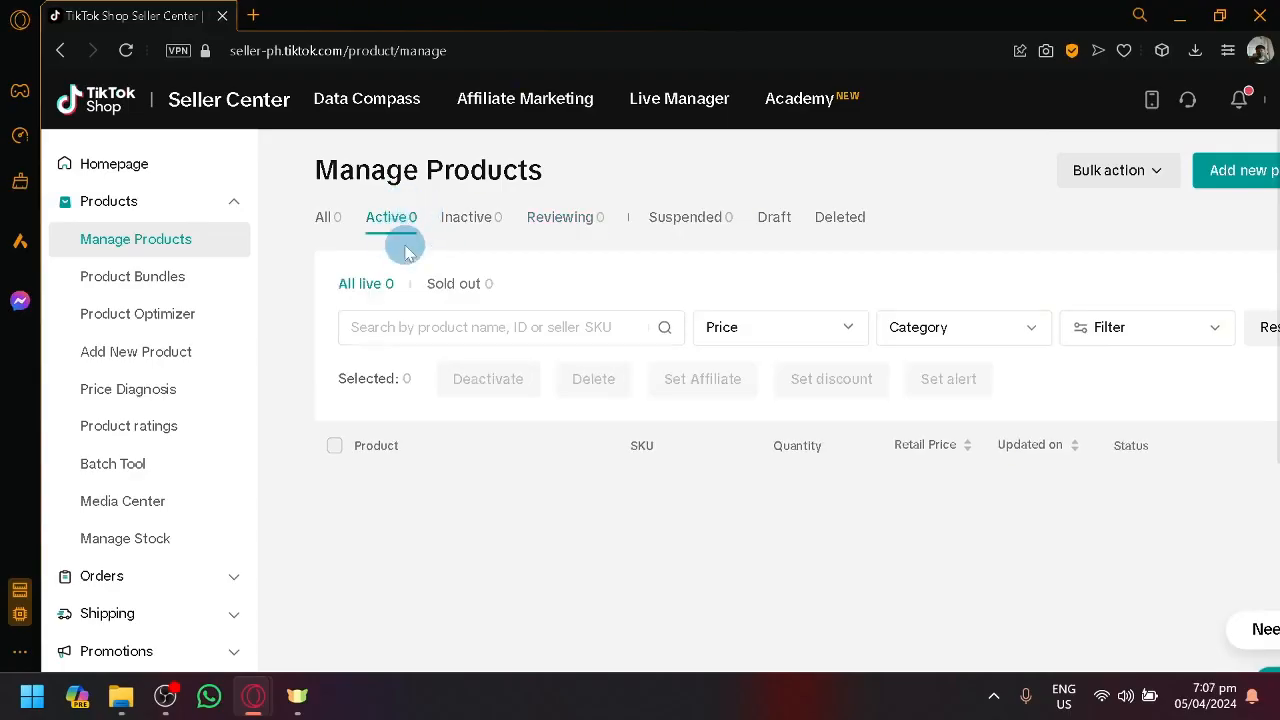
{"action": "left_click", "coordinate": [469, 217]}
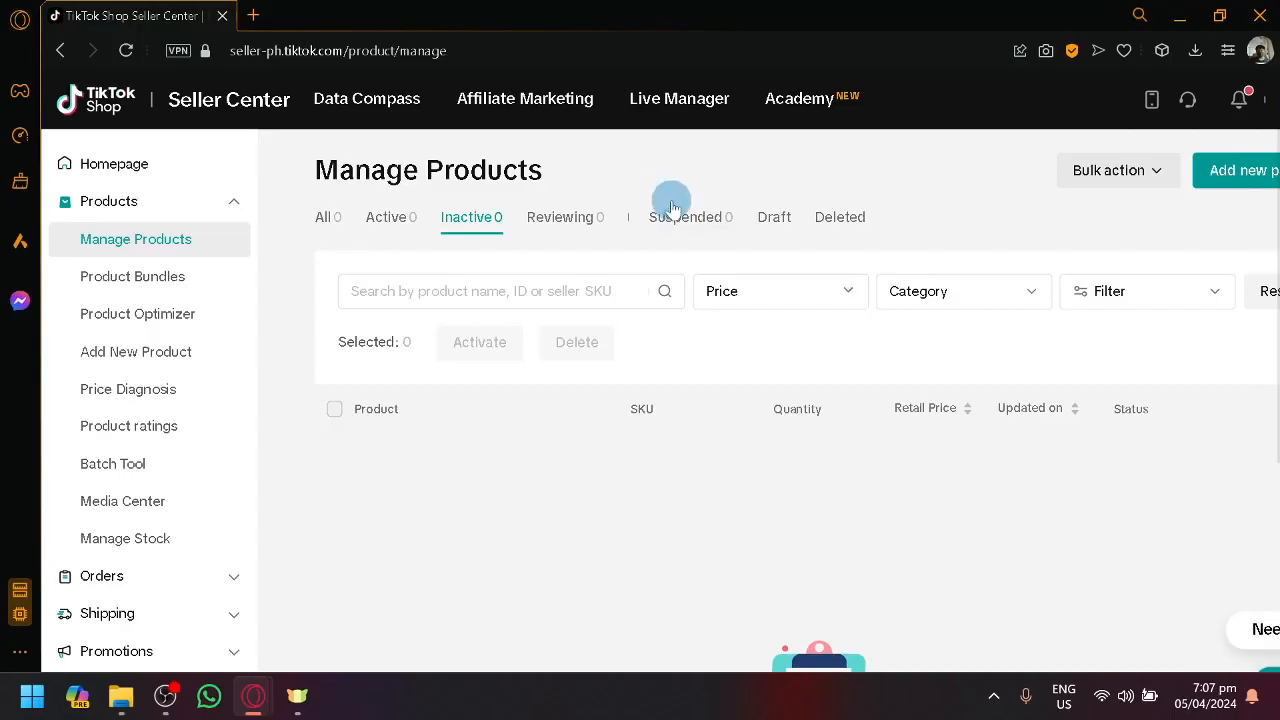
{"action": "left_click", "coordinate": [672, 207]}
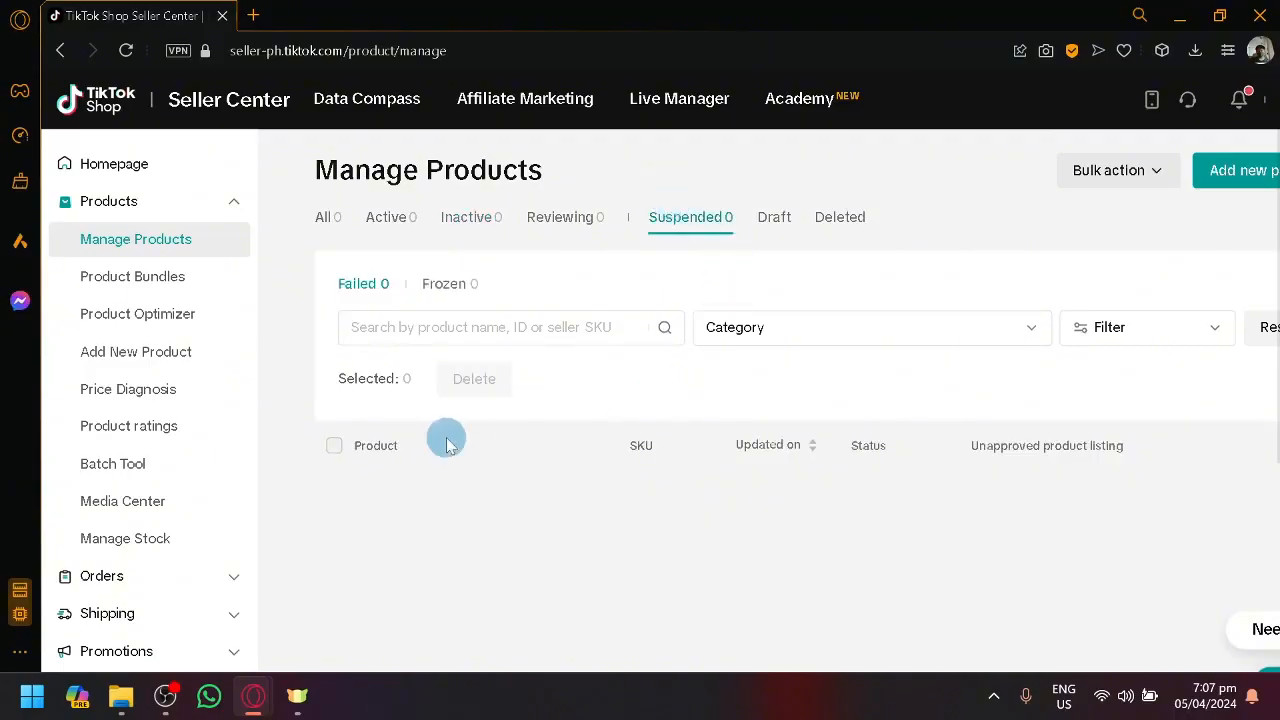
Open the Add New Product form from the Products section.
{"action": "key", "text": "ctrl+minus"}
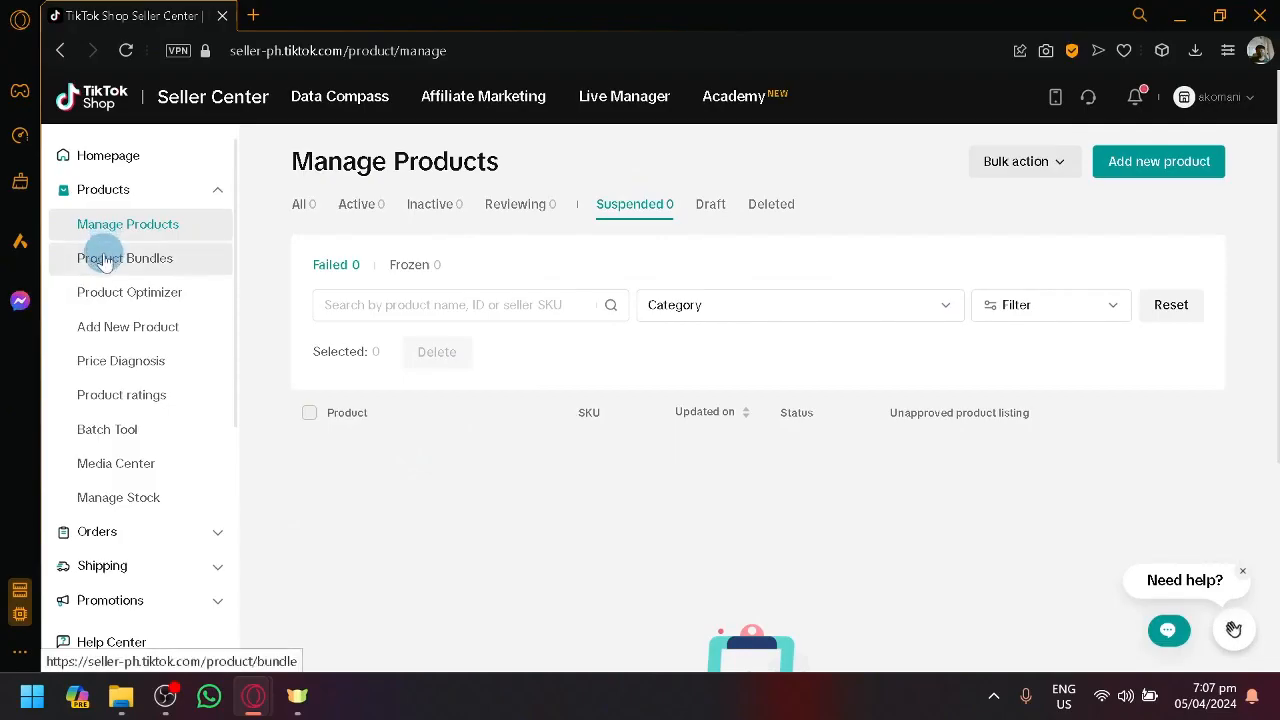
{"action": "key", "text": "ctrl+plus"}
{"action": "key", "text": "ctrl+plus"}
{"action": "key", "text": "ctrl+plus"}
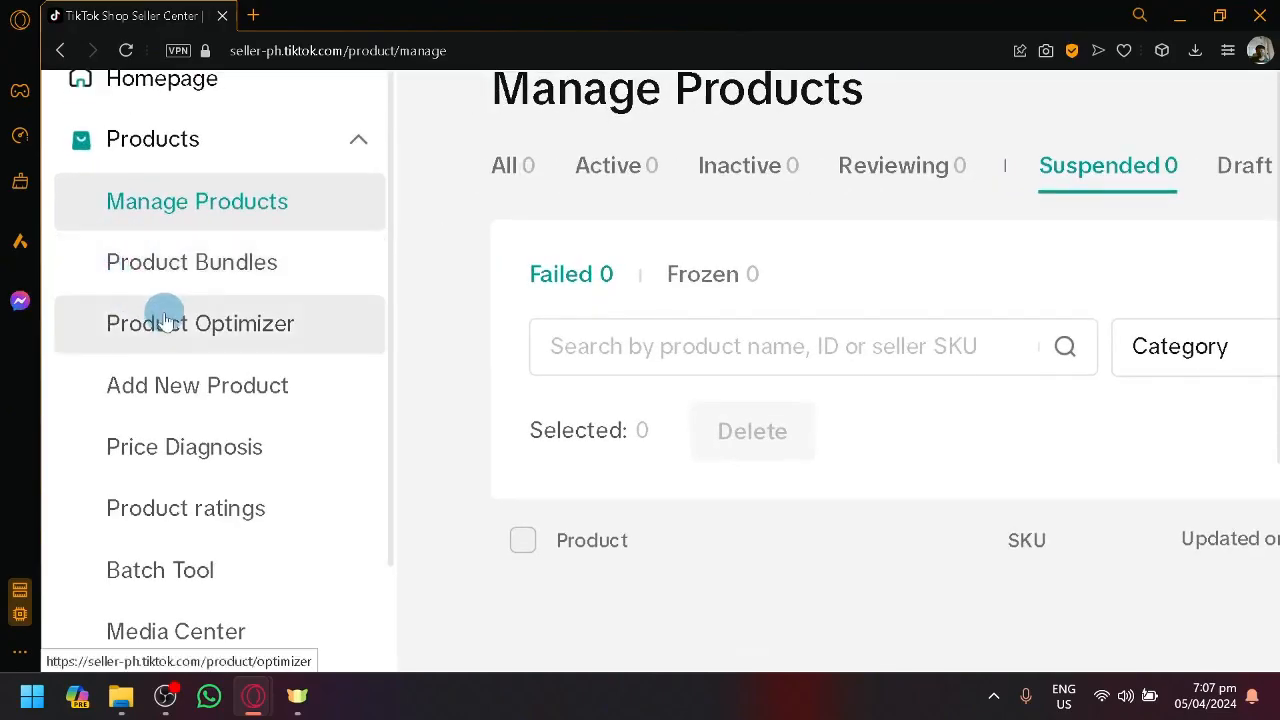
{"action": "left_click", "coordinate": [198, 392]}
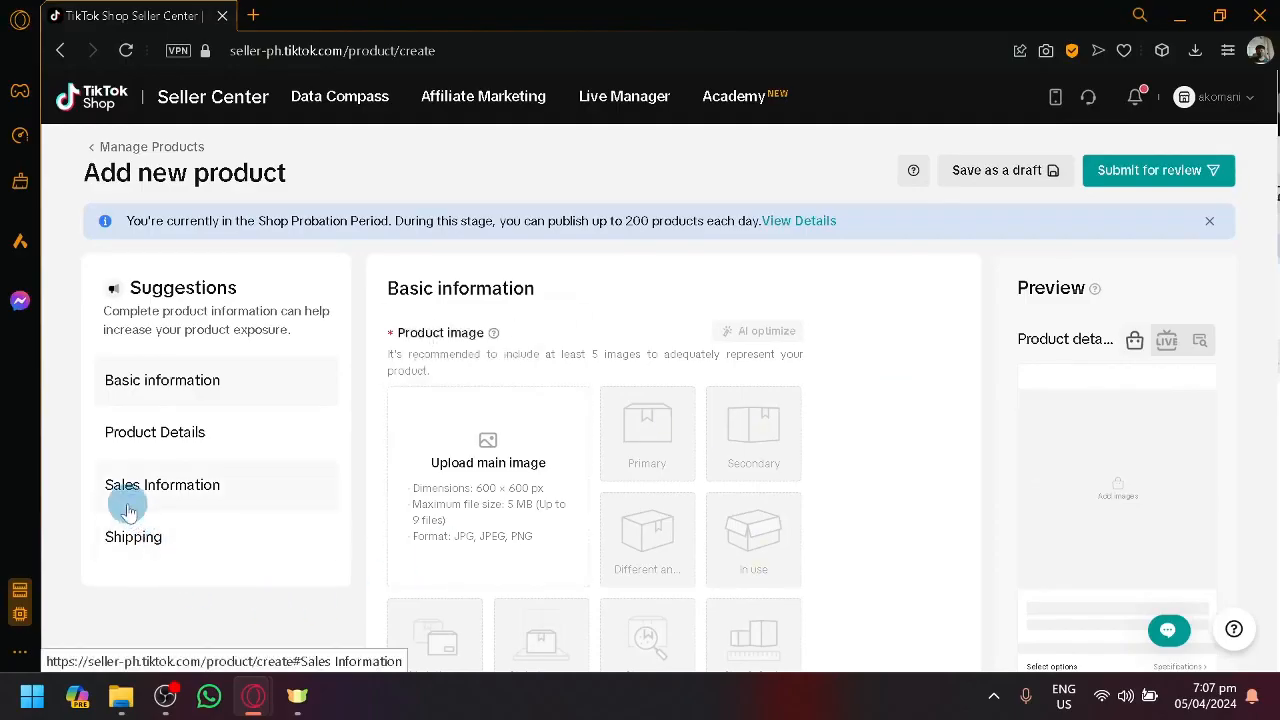
Examine the form's suggestions and the Basic information fields for product images, product name and category.
{"action": "scroll", "coordinate": [127, 505], "scroll_direction": "up", "scroll_amount": 5}
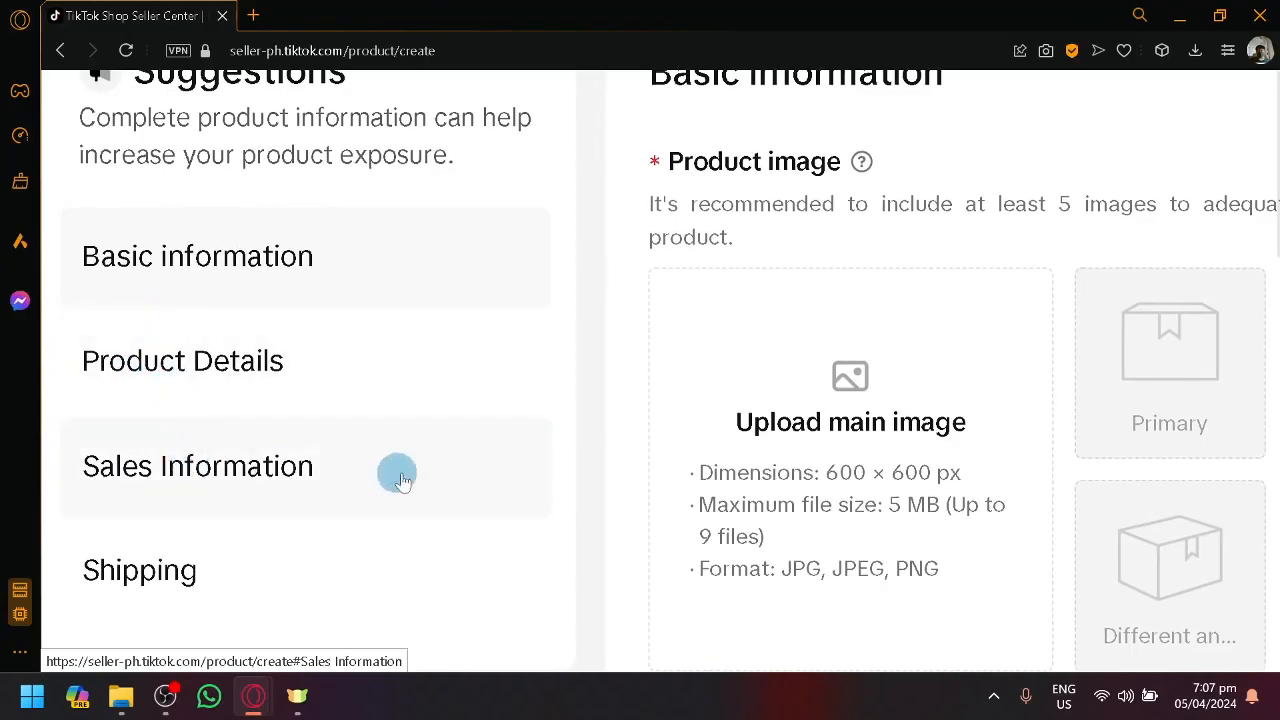
{"action": "scroll", "coordinate": [492, 484], "scroll_direction": "down", "scroll_amount": 5}
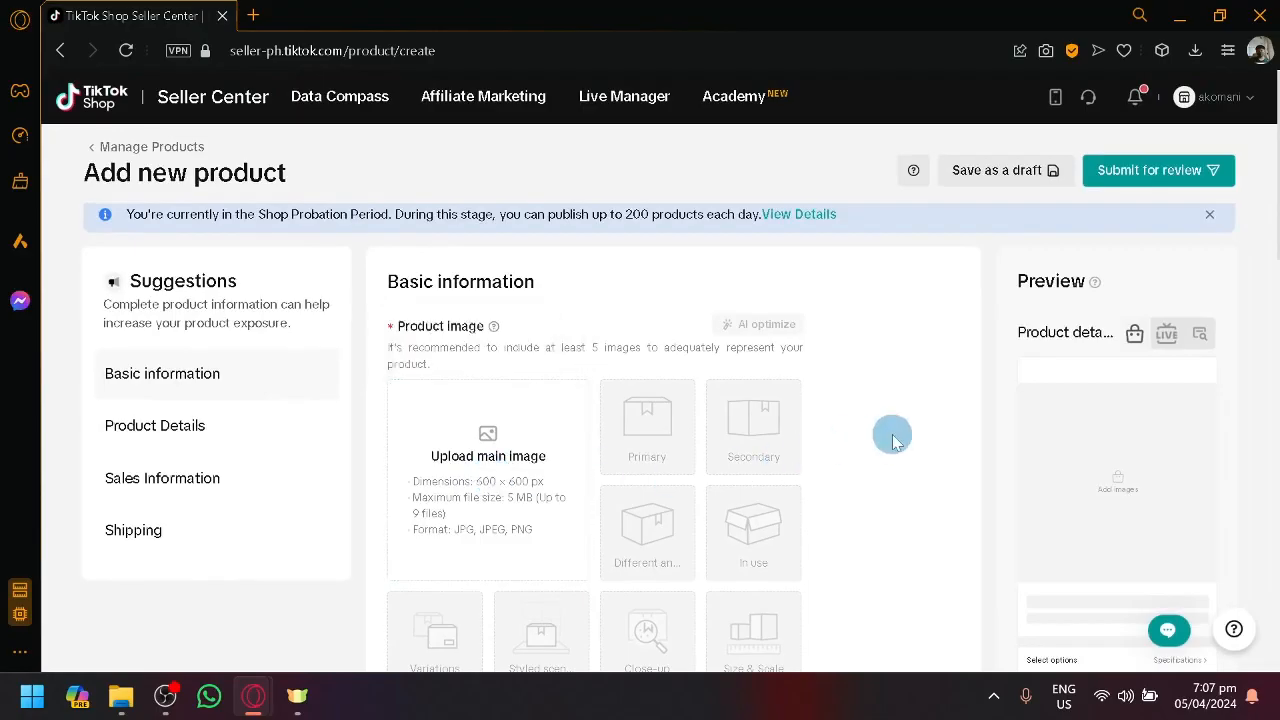
{"action": "scroll", "coordinate": [893, 440], "scroll_direction": "down", "scroll_amount": 3}
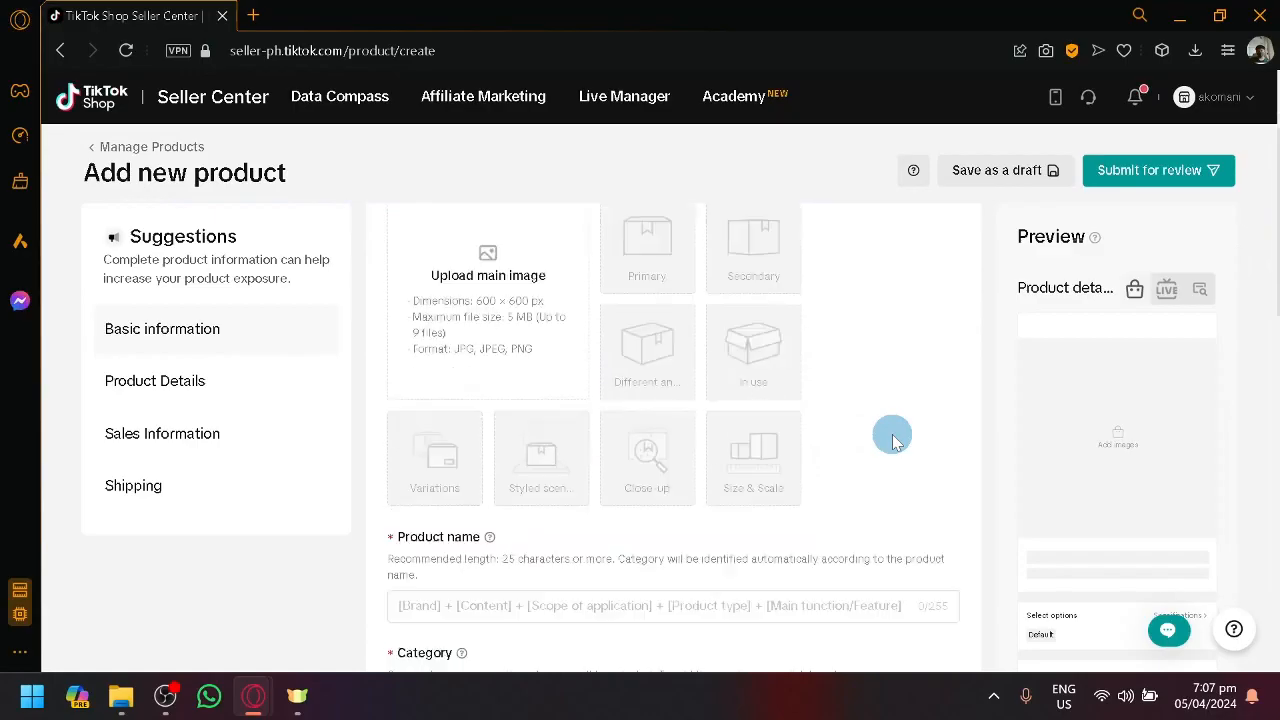
{"action": "scroll", "coordinate": [891, 436], "scroll_direction": "down", "scroll_amount": 3}
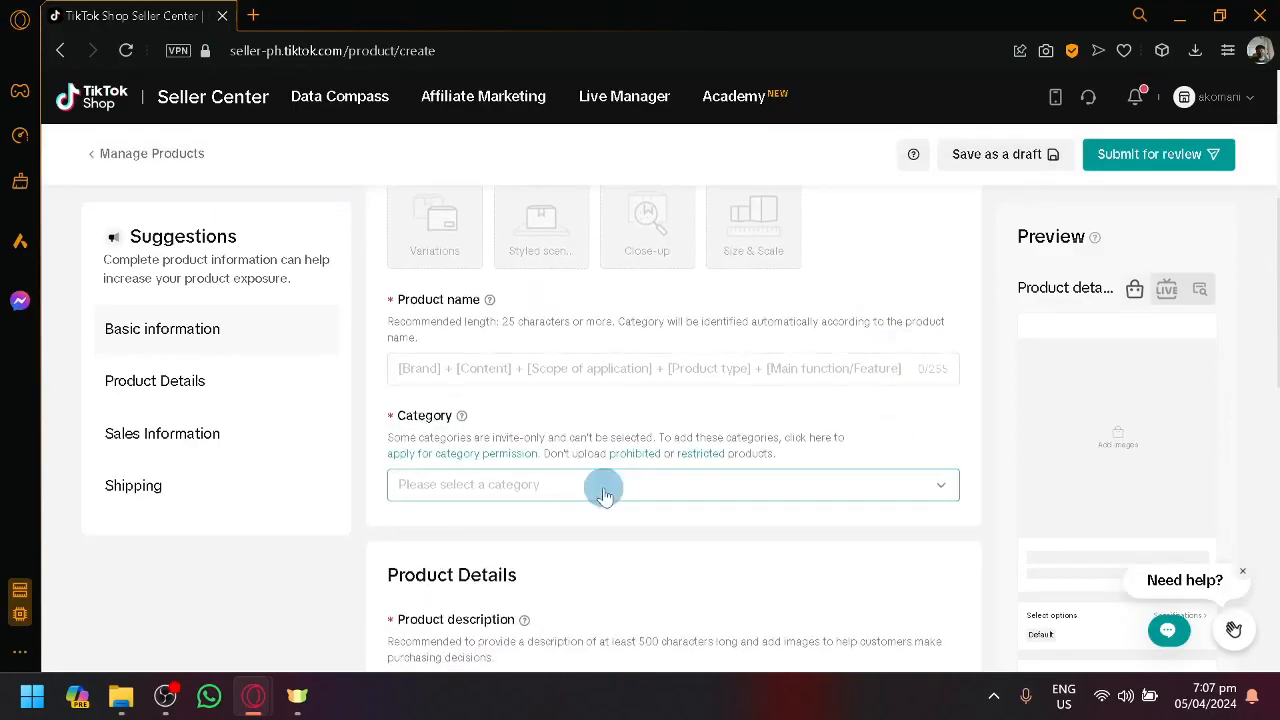
{"action": "scroll", "coordinate": [604, 490], "scroll_direction": "down", "scroll_amount": 2}
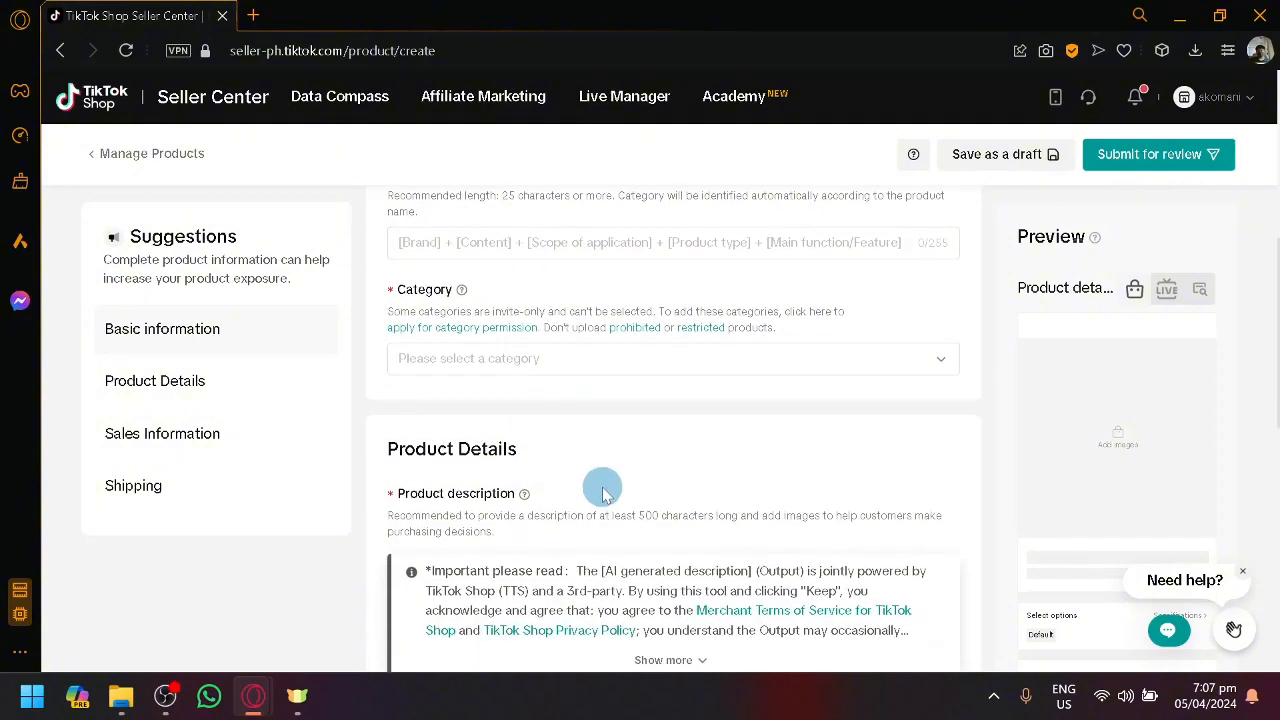
{"action": "scroll", "coordinate": [603, 489], "scroll_direction": "up", "scroll_amount": 2}
{"action": "scroll", "coordinate": [640, 393], "scroll_direction": "up", "scroll_amount": 1}
Examine the Product Details fields for description, AI generated description and video, plus the Sales Information and Shipping sections.
{"action": "scroll", "coordinate": [640, 393], "scroll_direction": "down", "scroll_amount": 6}
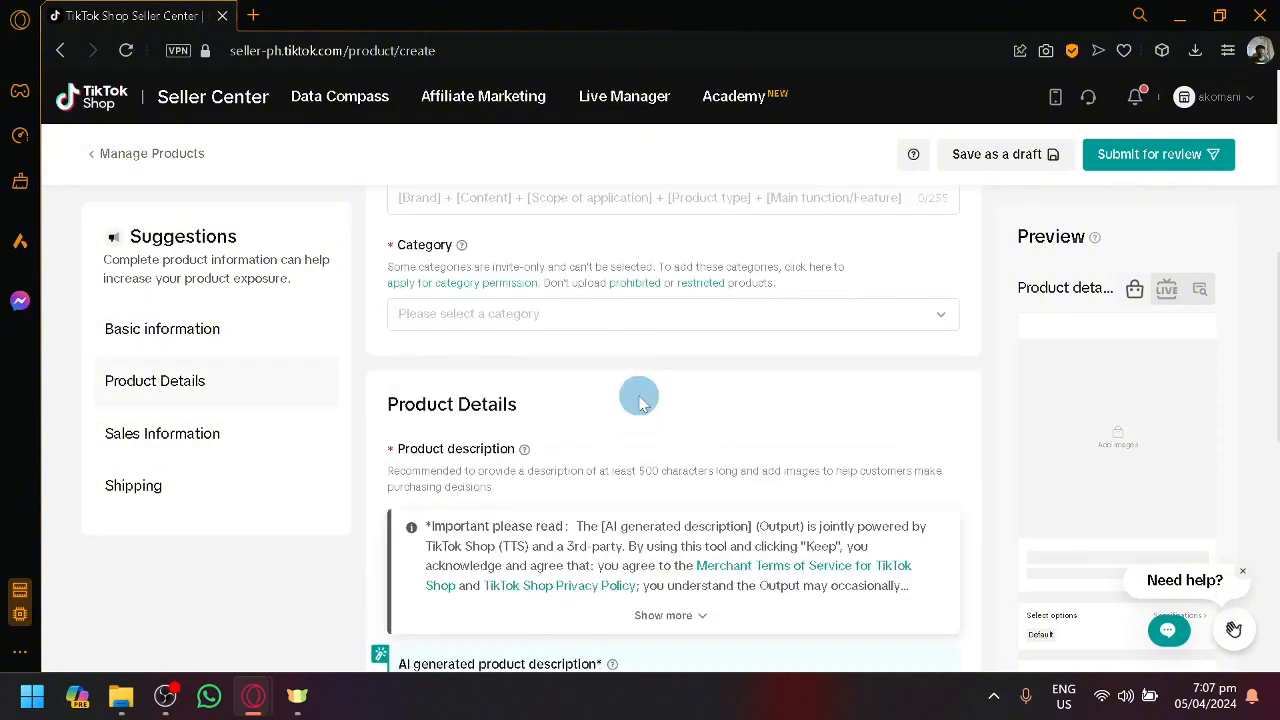
{"action": "scroll", "coordinate": [640, 393], "scroll_direction": "down", "scroll_amount": 4}
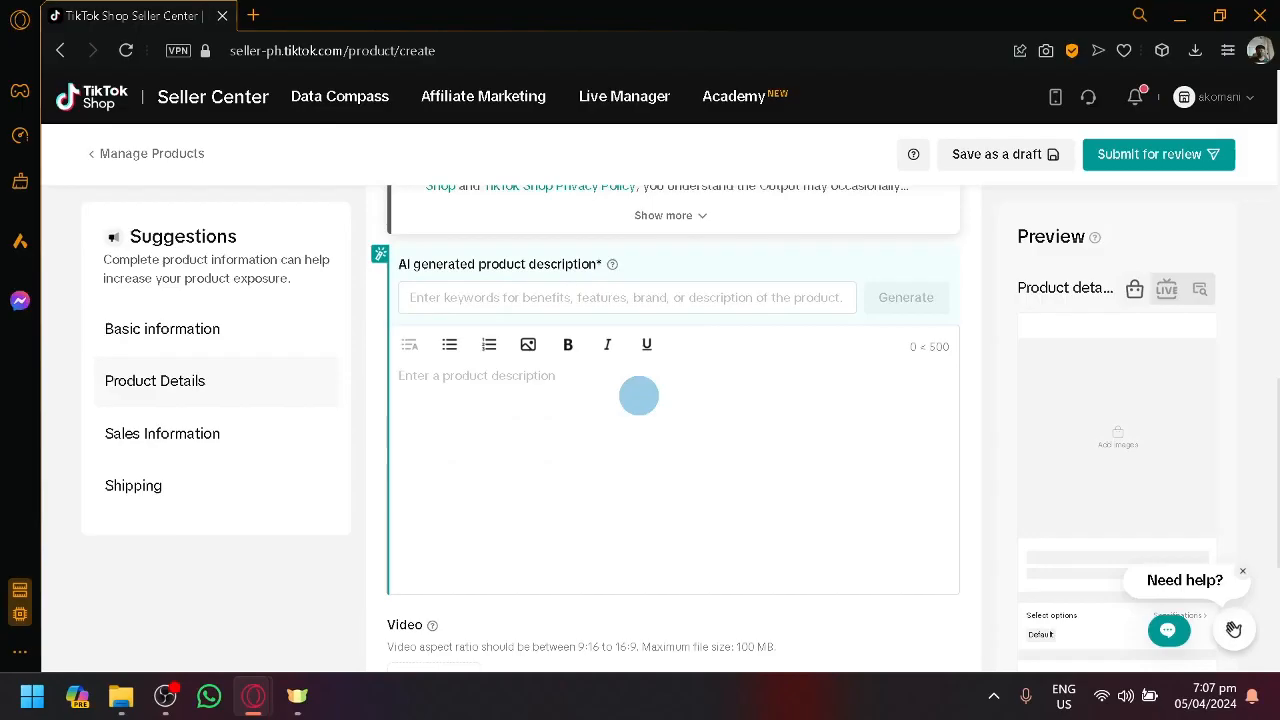
{"action": "scroll", "coordinate": [639, 395], "scroll_direction": "up", "scroll_amount": 2}
{"action": "scroll", "coordinate": [640, 400], "scroll_direction": "down", "scroll_amount": 4}
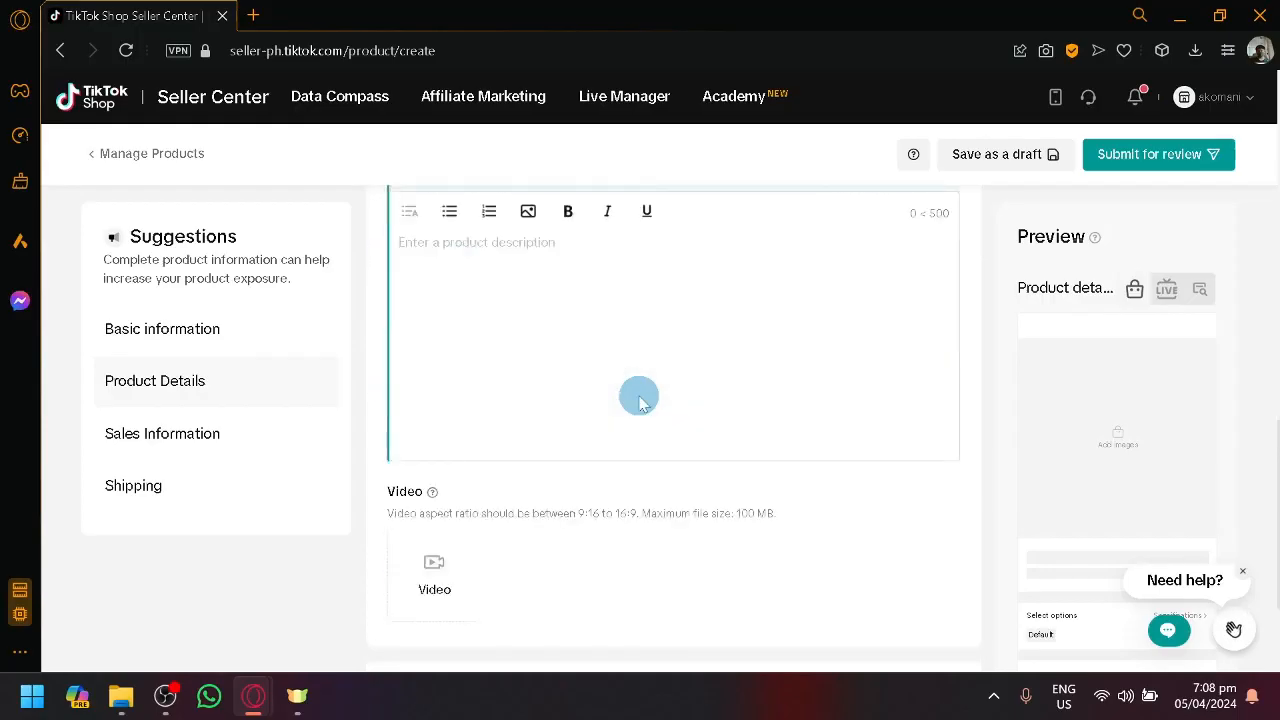
{"action": "scroll", "coordinate": [637, 394], "scroll_direction": "up", "scroll_amount": 4}
{"action": "left_click", "coordinate": [842, 430]}
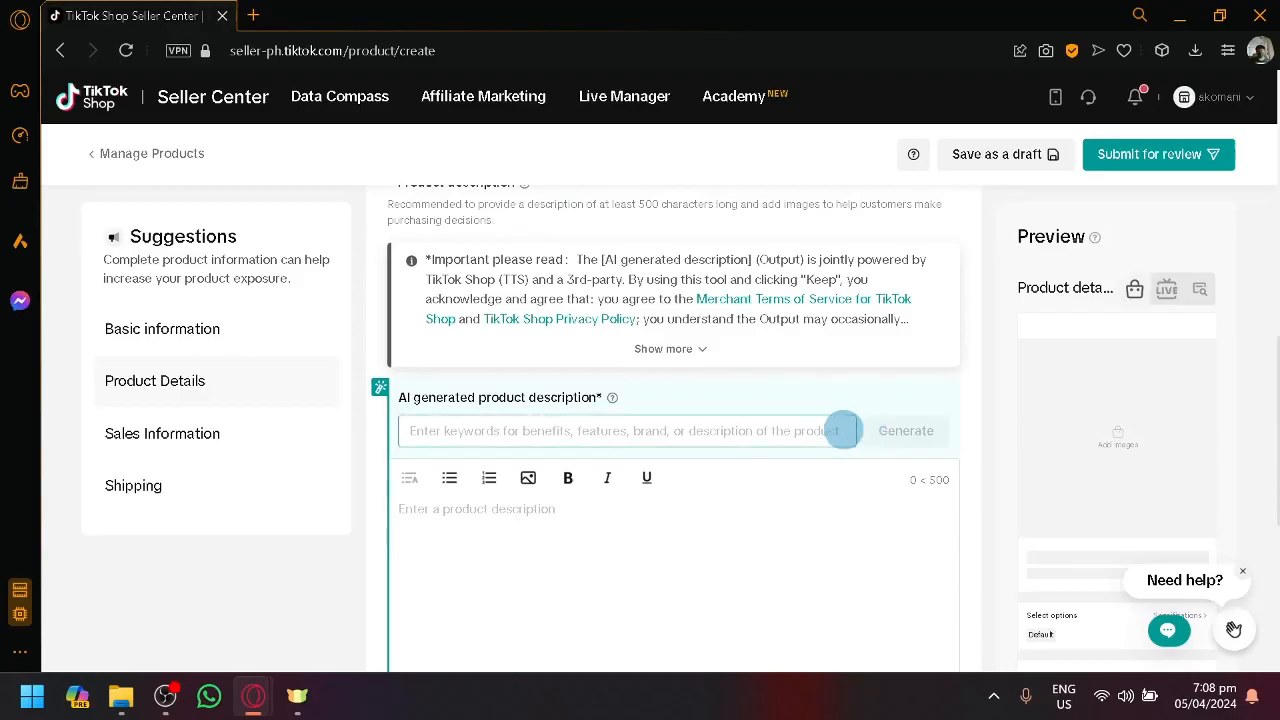
{"action": "scroll", "coordinate": [843, 430], "scroll_direction": "down", "scroll_amount": 2}
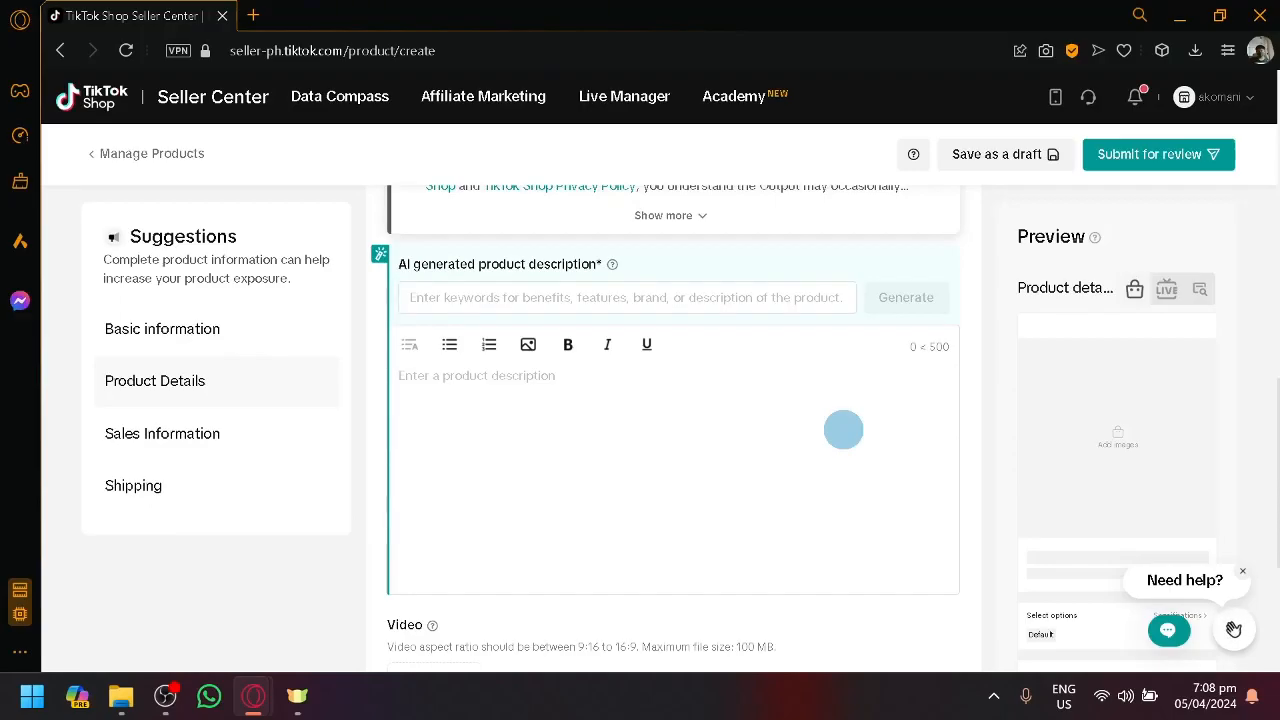
{"action": "scroll", "coordinate": [843, 430], "scroll_direction": "down", "scroll_amount": 2}
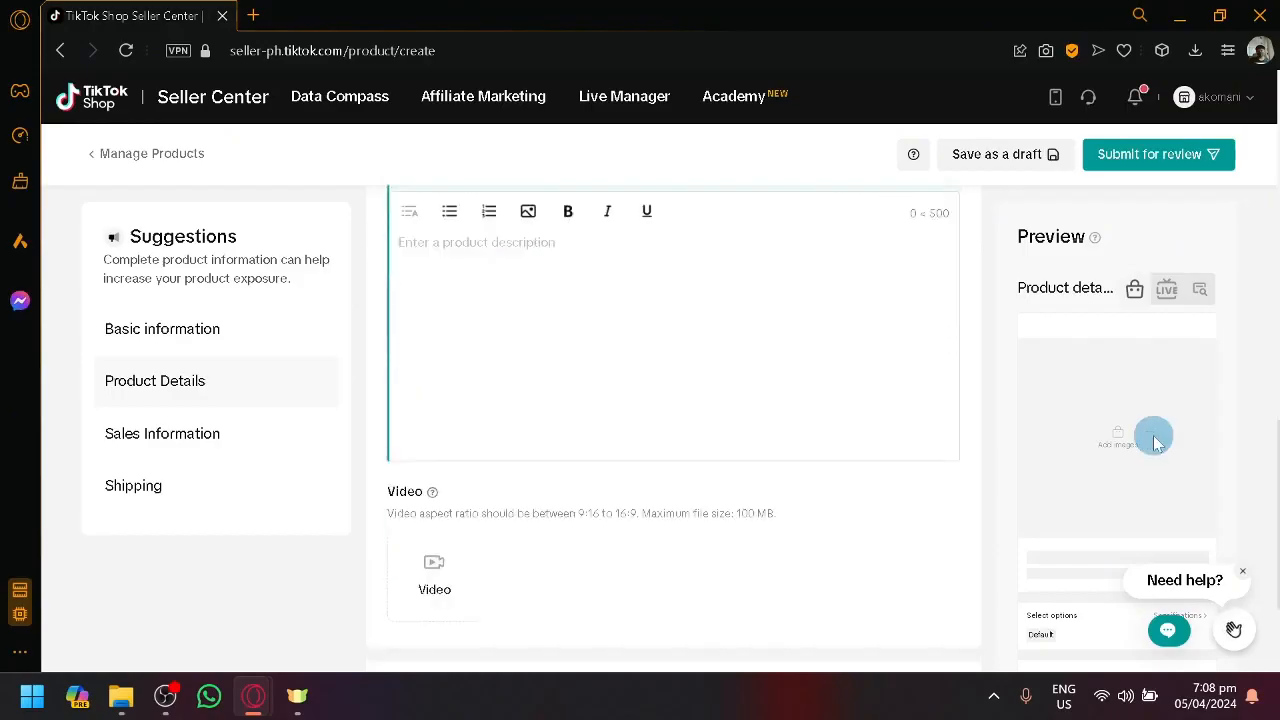
{"action": "scroll", "coordinate": [776, 425], "scroll_direction": "down", "scroll_amount": 2}
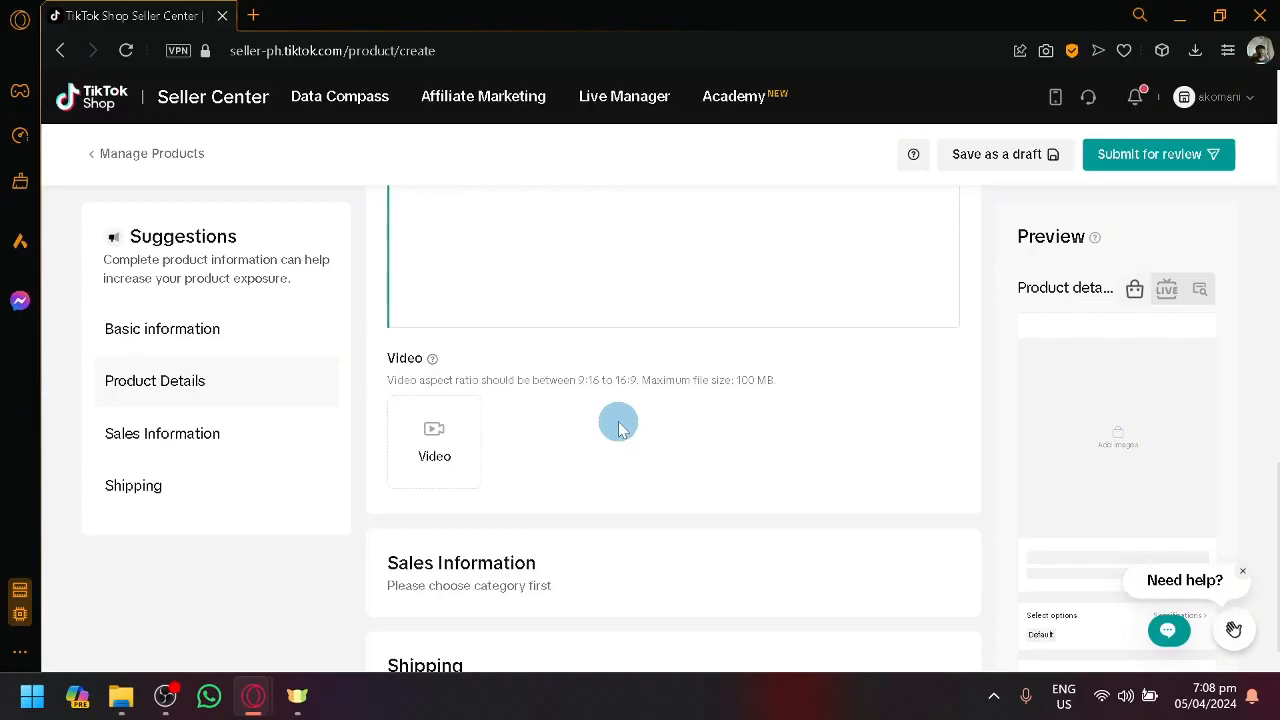
{"action": "scroll", "coordinate": [618, 427], "scroll_direction": "down", "scroll_amount": 1}
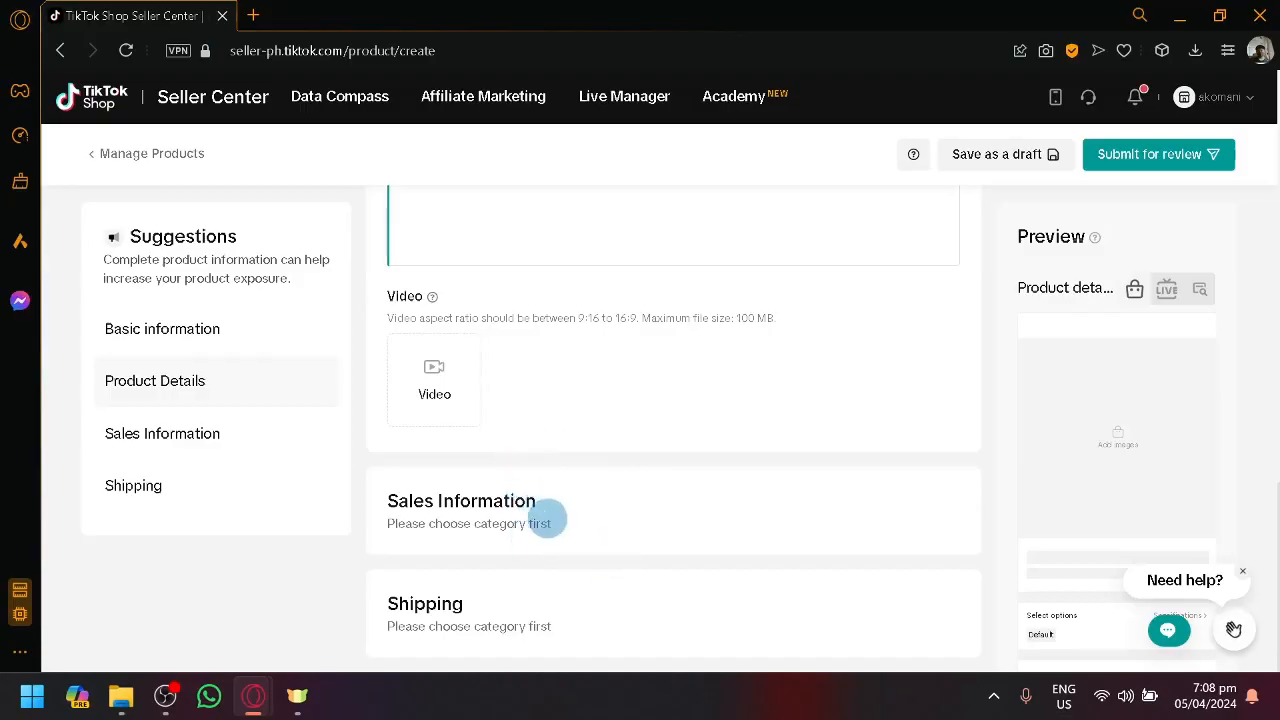
Upload the local picture of the white high-top Converse sneaker as the product's main image.
{"action": "scroll", "coordinate": [563, 535], "scroll_direction": "up", "scroll_amount": 10}
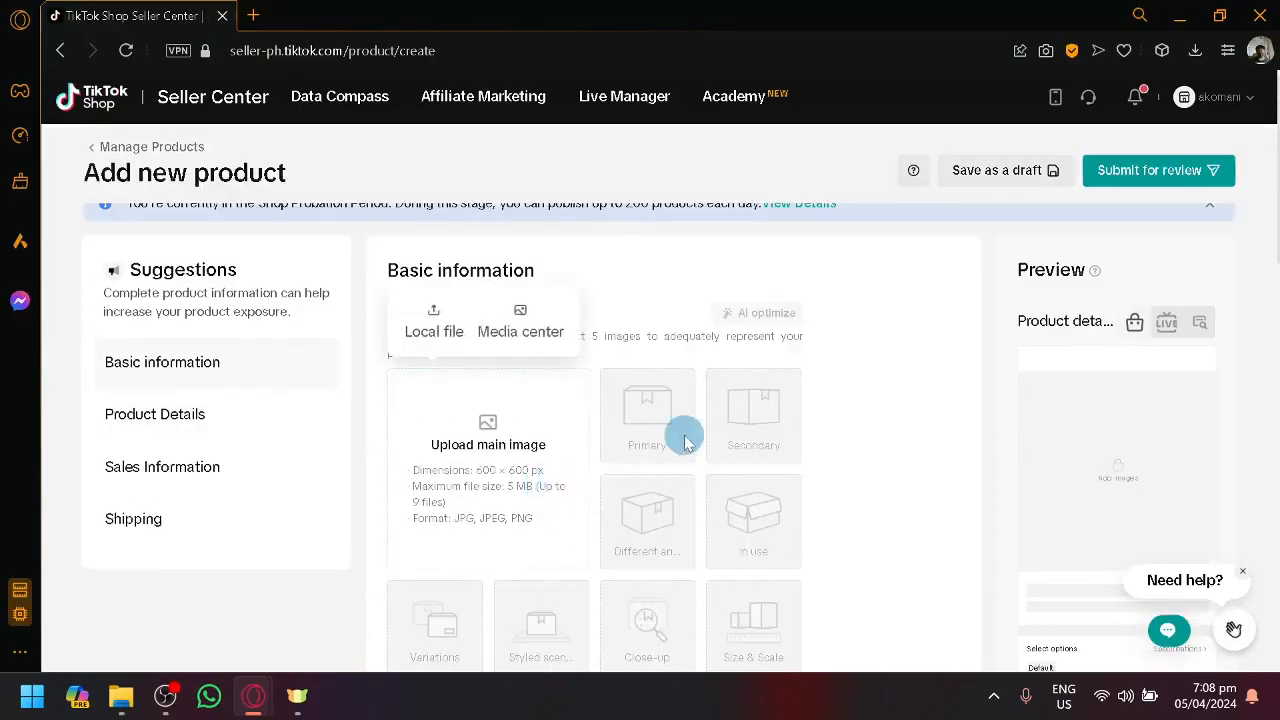
{"action": "left_click", "coordinate": [432, 300]}
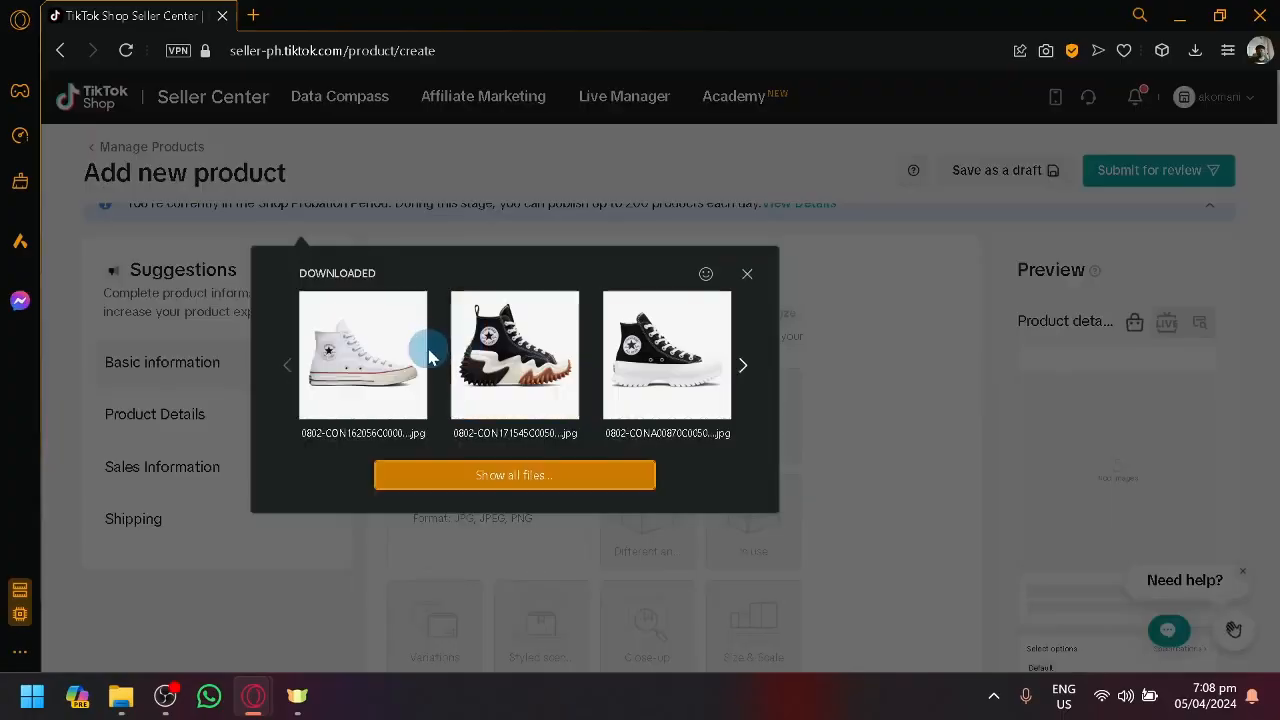
{"action": "left_click", "coordinate": [425, 368]}
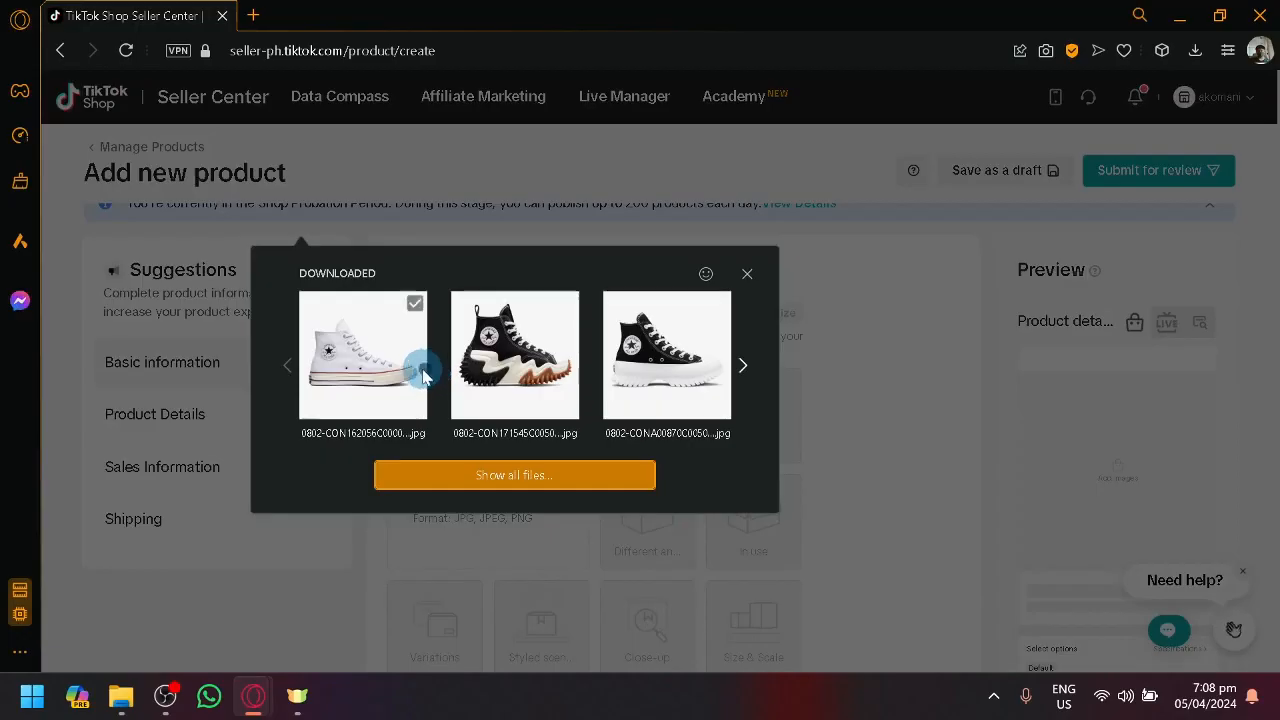
Enter "Chuck 70, Converse UNIsex" as the product name.
{"action": "scroll", "coordinate": [440, 390], "scroll_direction": "down", "scroll_amount": 3}
{"action": "left_click", "coordinate": [450, 507]}
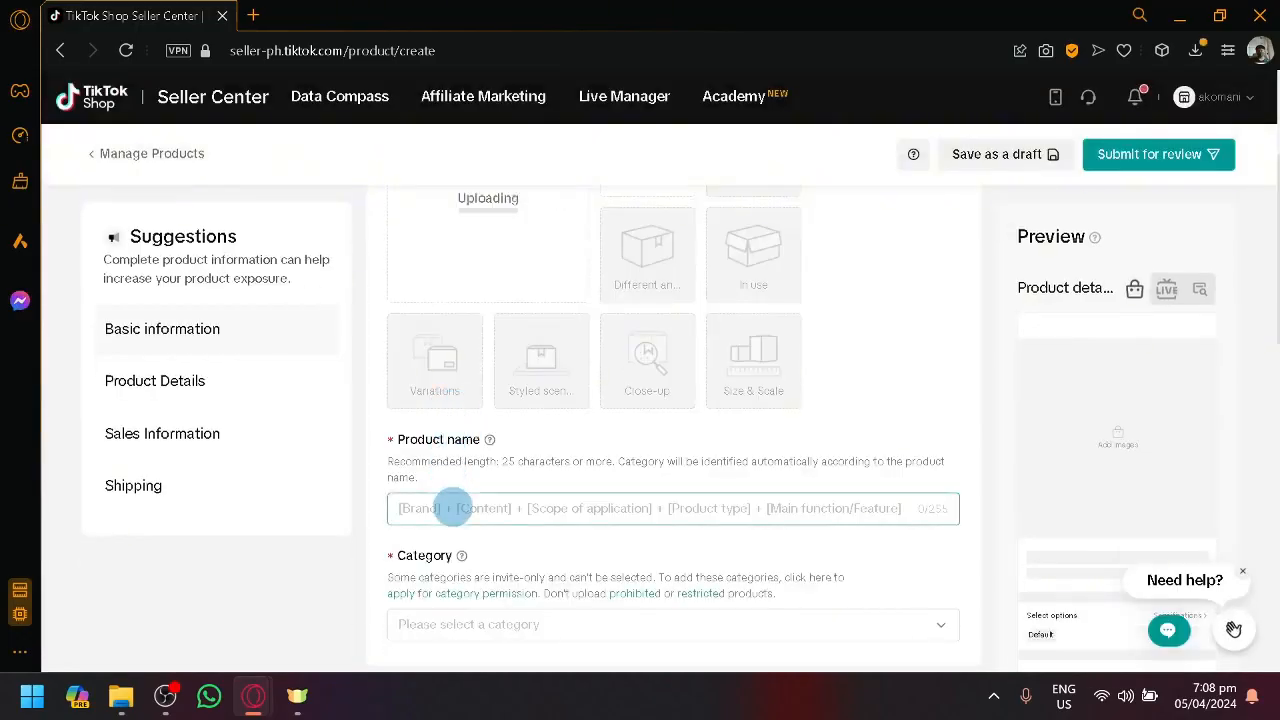
{"action": "type", "text": "Chu"}
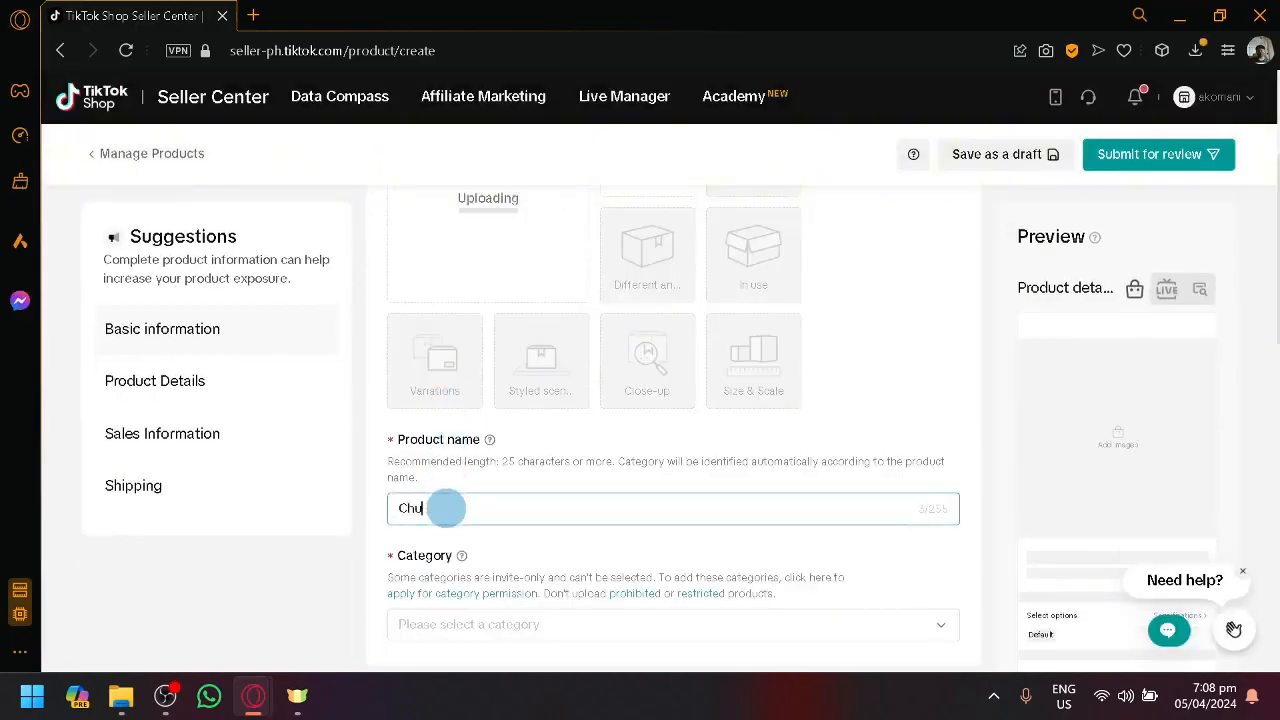
{"action": "type", "text": "ck 70"}
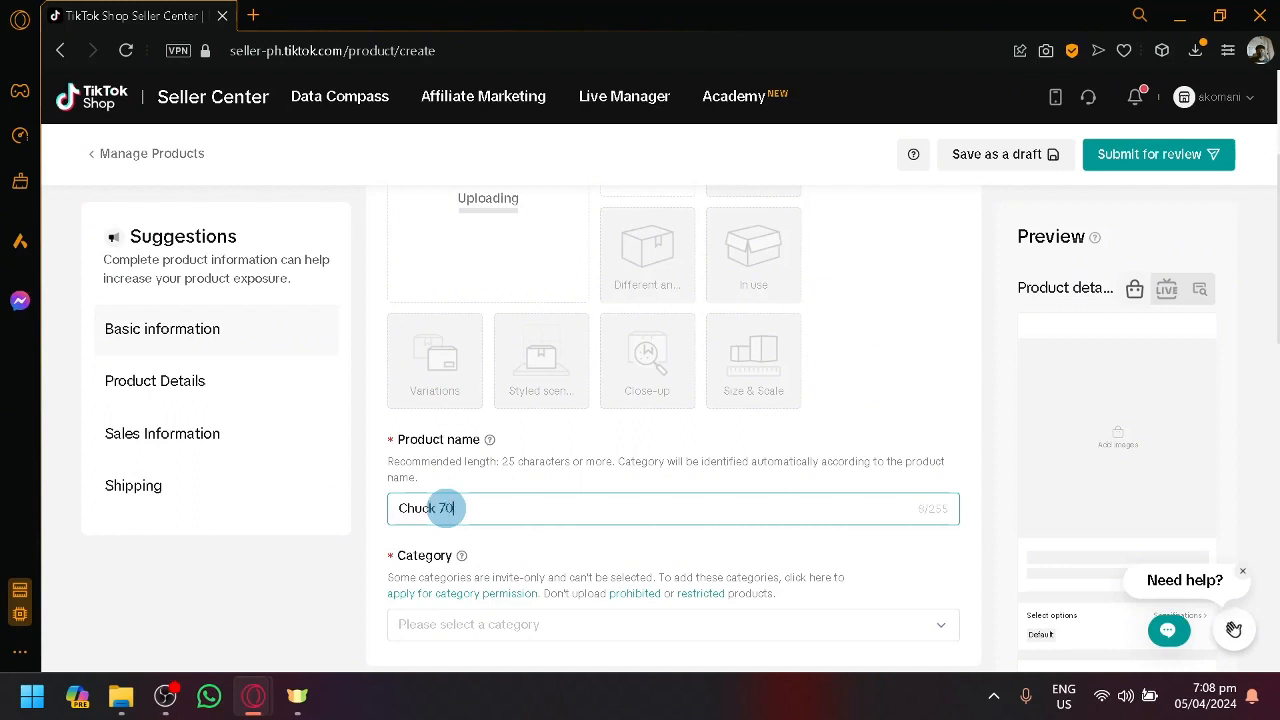
{"action": "type", "text": ", Converse UNIsex"}
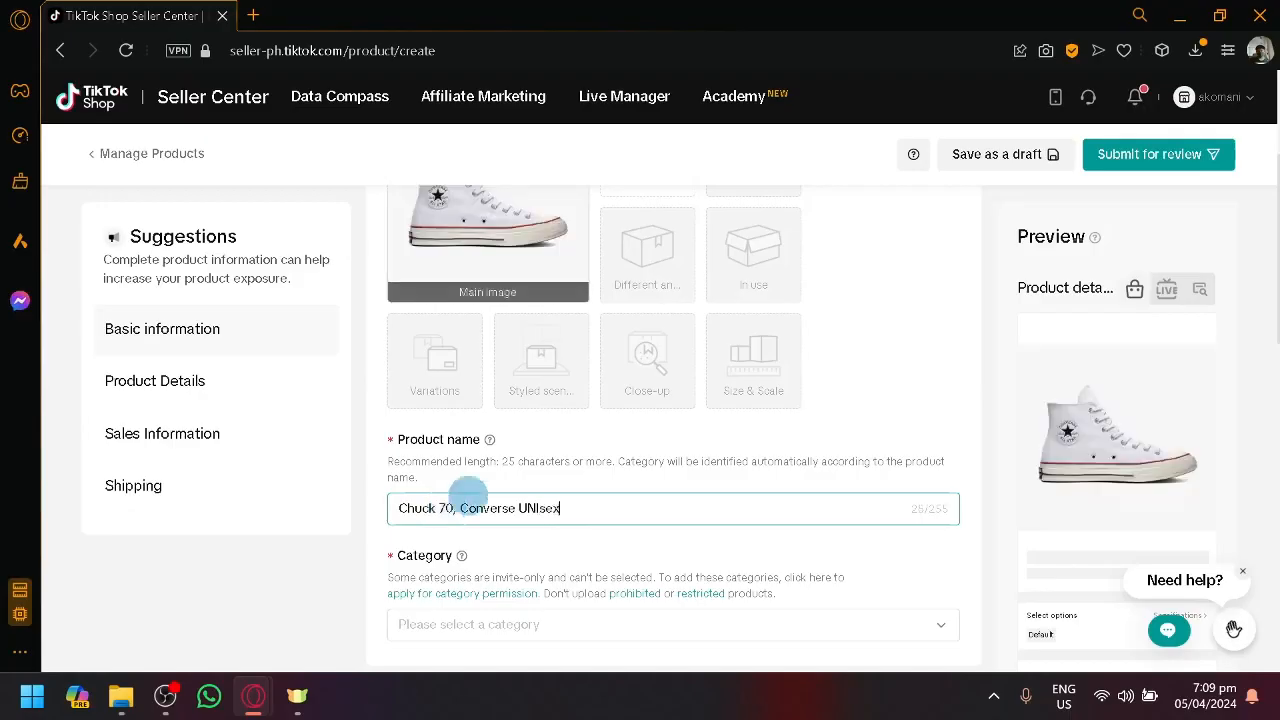
Set the product category to the suggested Shoes > Men's Shoes > Casual Trainers.
{"action": "scroll", "coordinate": [480, 485], "scroll_direction": "down", "scroll_amount": 1}
{"action": "left_click", "coordinate": [529, 500]}
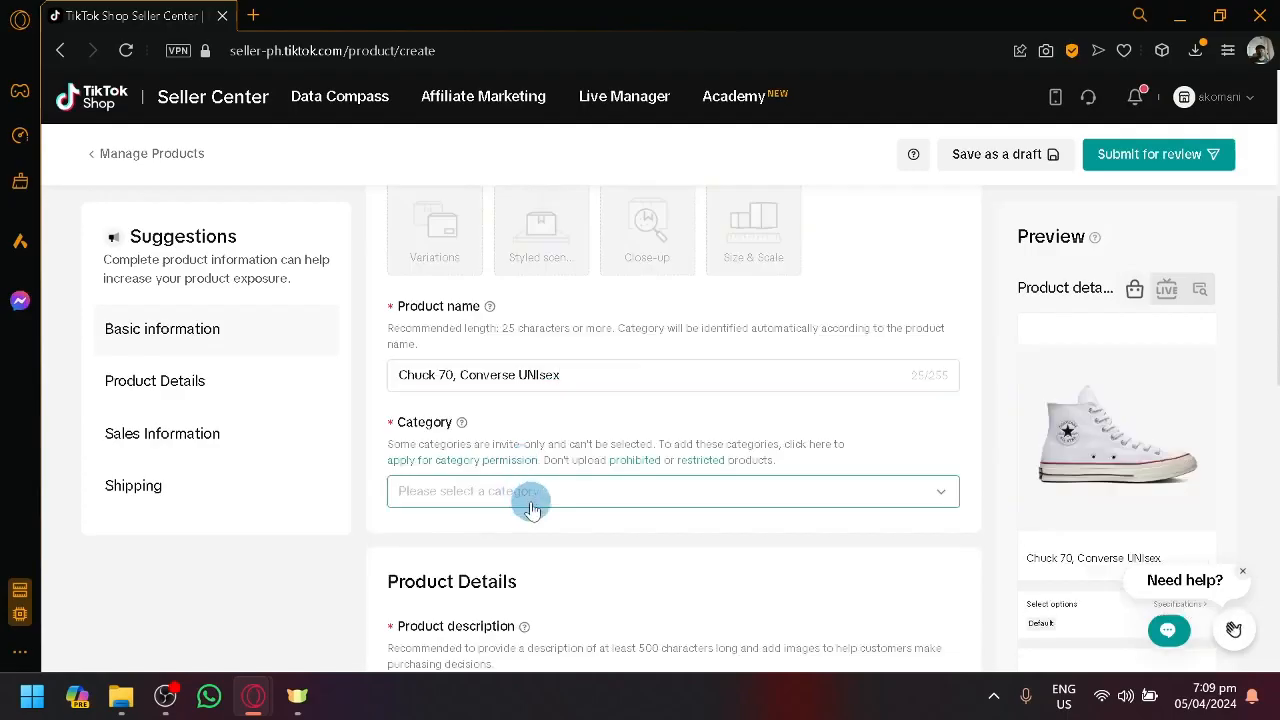
{"action": "left_click", "coordinate": [863, 452]}
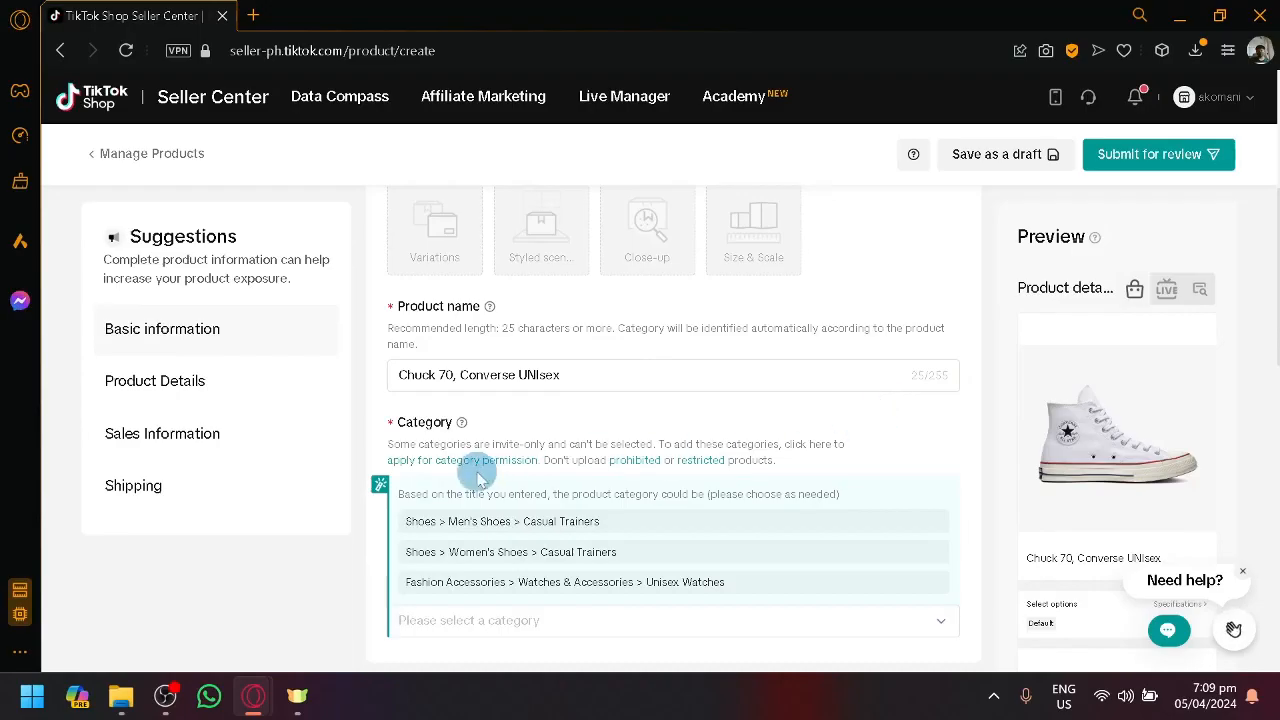
{"action": "scroll", "coordinate": [484, 475], "scroll_direction": "down", "scroll_amount": 1}
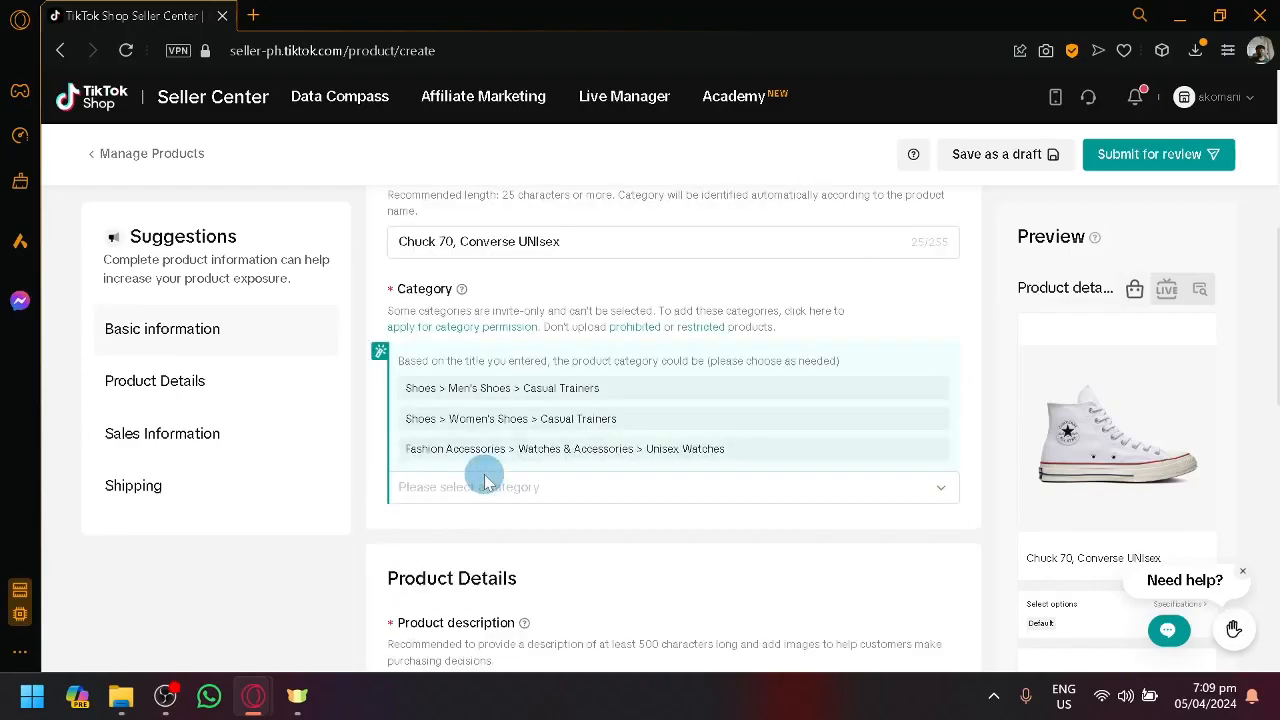
{"action": "left_click", "coordinate": [540, 390]}
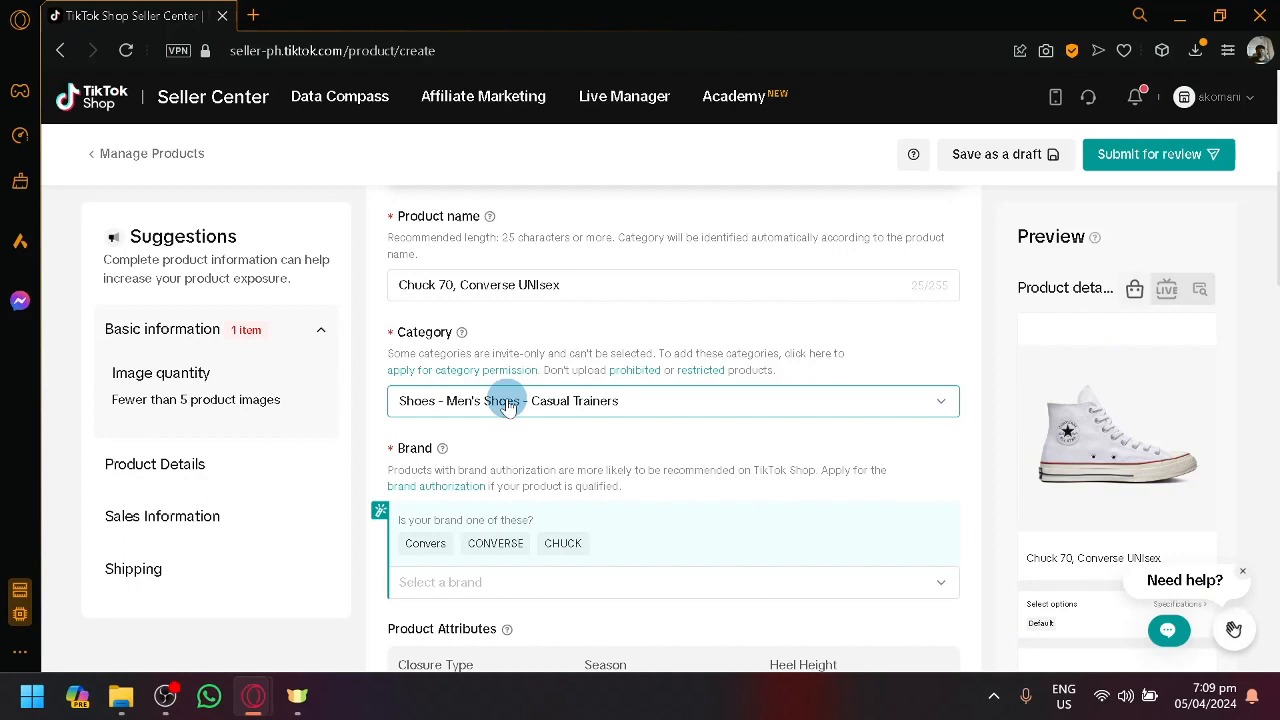
Examine the Product Attributes fields and the Size Chart and Video options in Product Details.
{"action": "scroll", "coordinate": [510, 412], "scroll_direction": "down", "scroll_amount": 3}
{"action": "scroll", "coordinate": [530, 425], "scroll_direction": "down", "scroll_amount": 1}
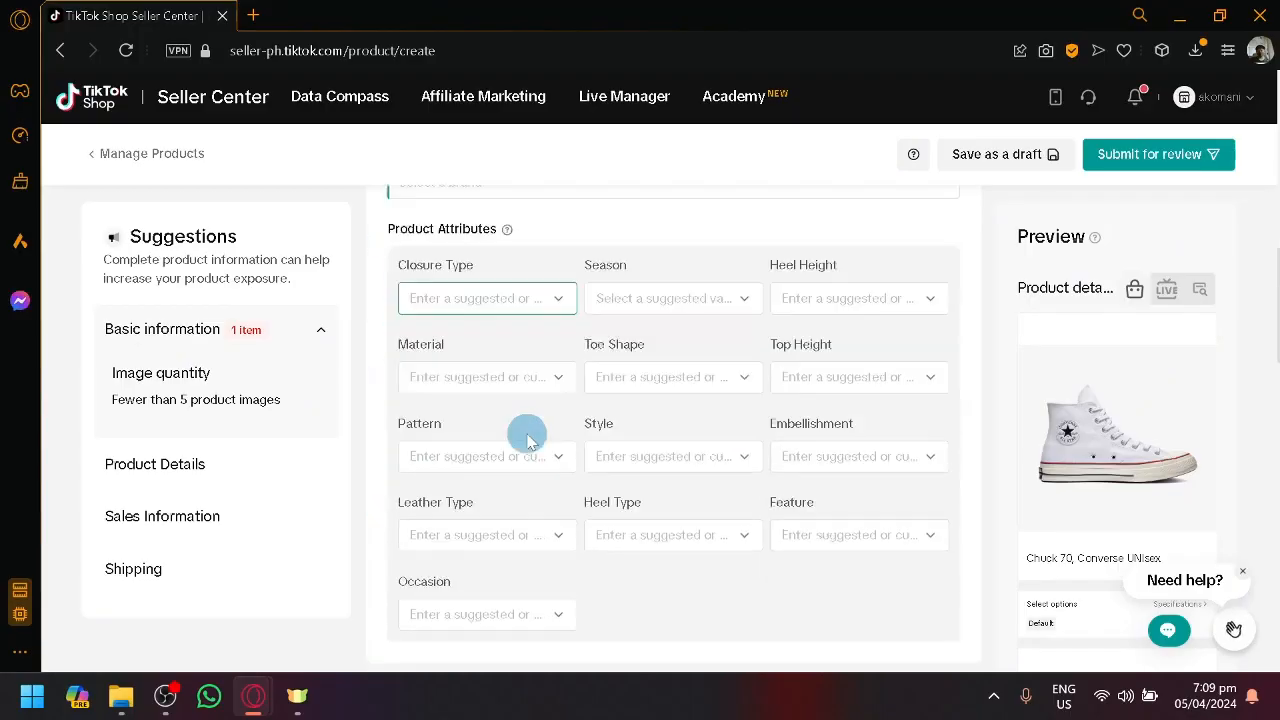
{"action": "mouse_move", "coordinate": [507, 230]}
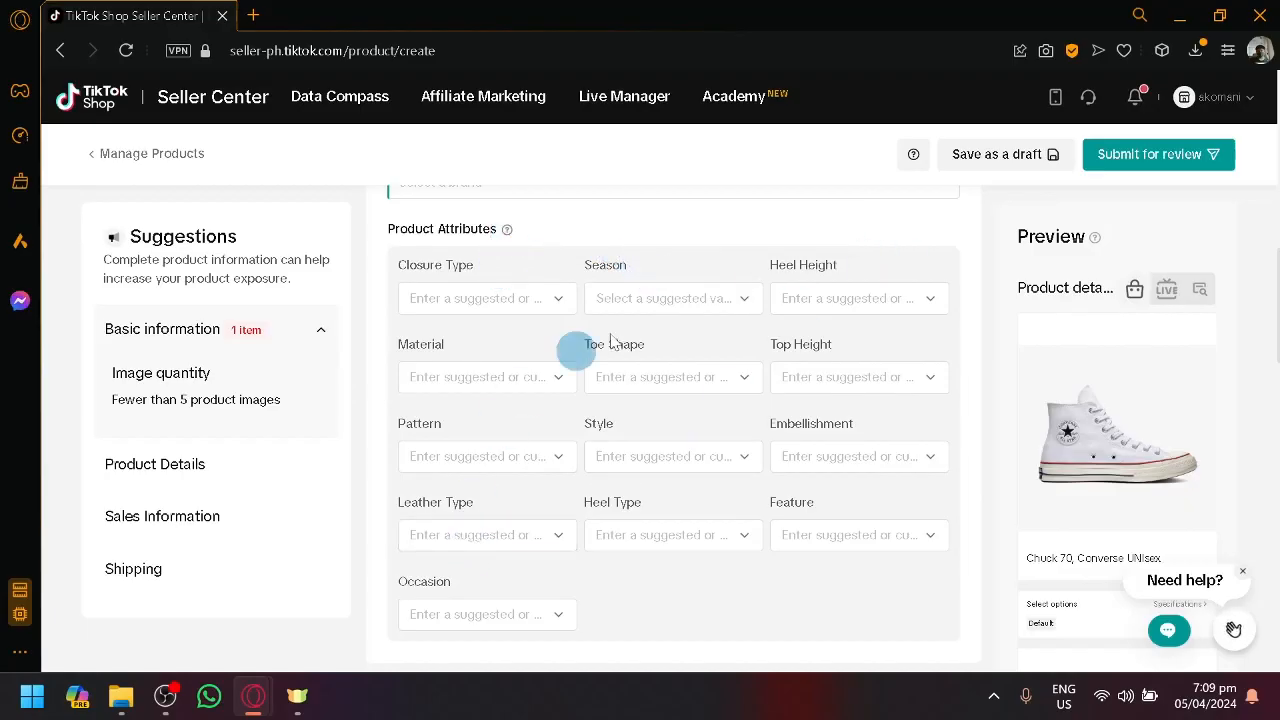
{"action": "scroll", "coordinate": [743, 536], "scroll_direction": "down", "scroll_amount": 1}
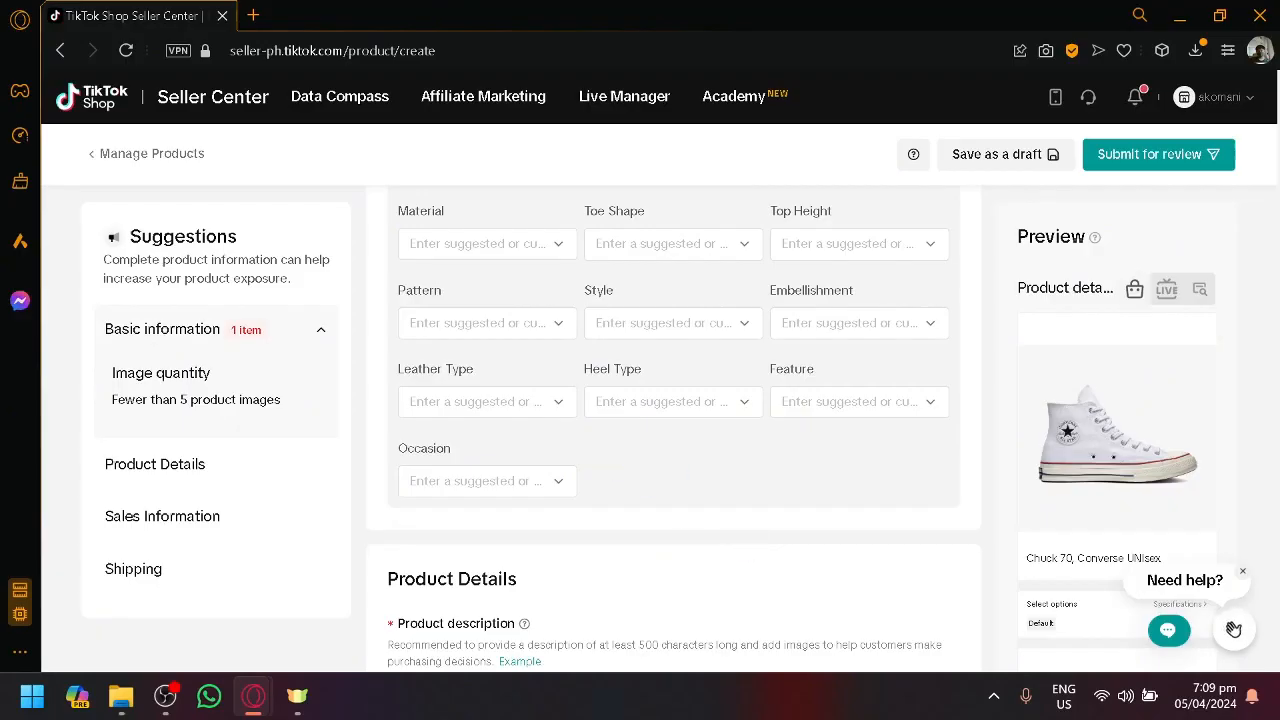
{"action": "scroll", "coordinate": [586, 571], "scroll_direction": "down", "scroll_amount": 6}
{"action": "scroll", "coordinate": [531, 360], "scroll_direction": "down", "scroll_amount": 3}
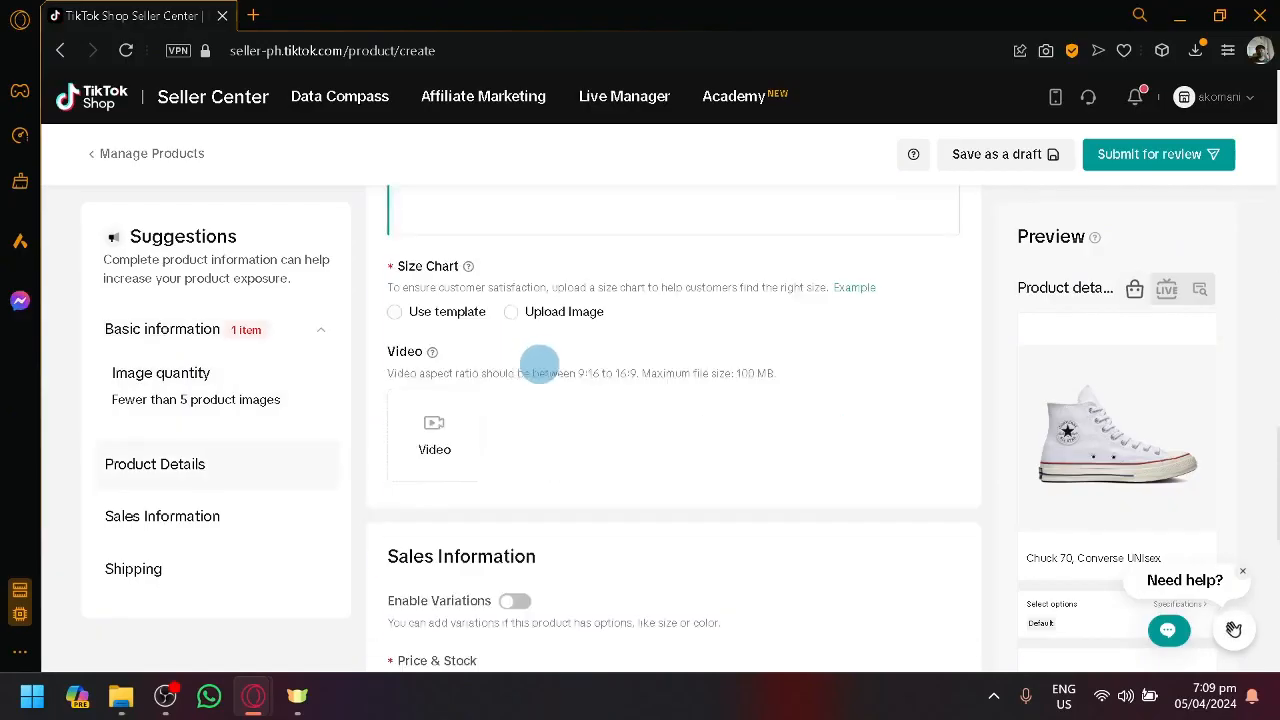
{"action": "scroll", "coordinate": [537, 366], "scroll_direction": "down", "scroll_amount": 2}
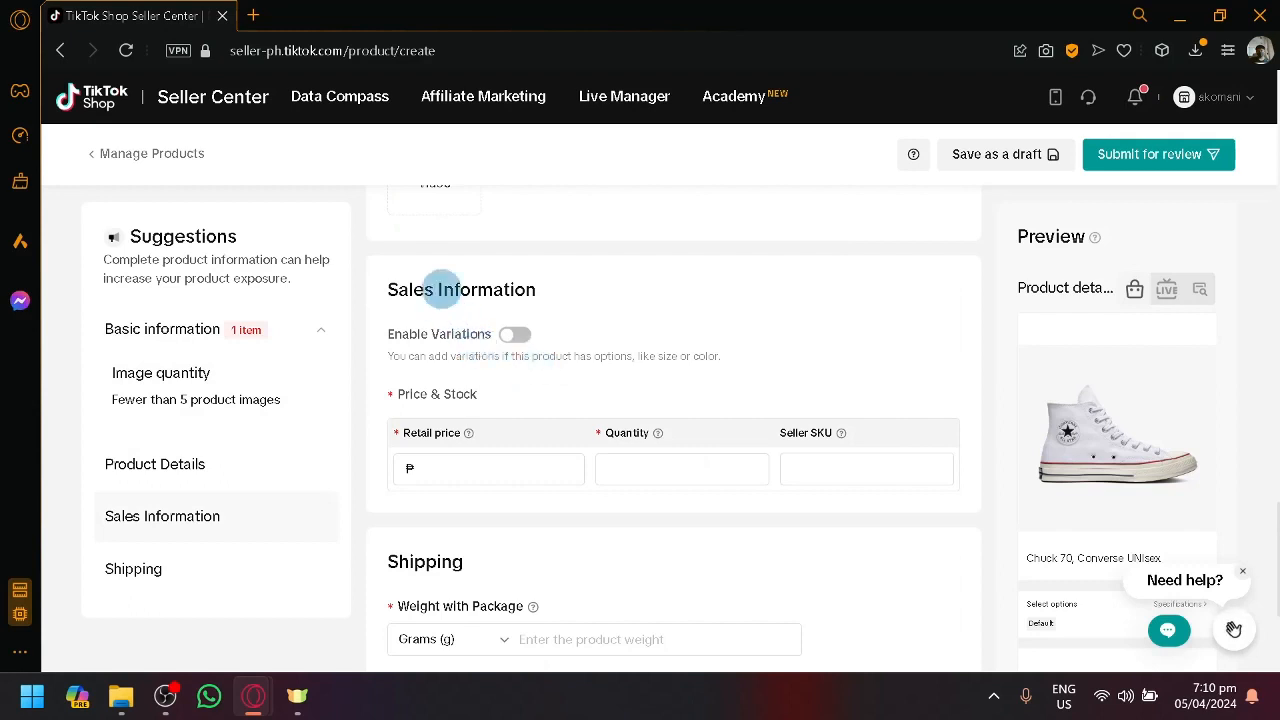
Set the retail price to ₱5,000 and the quantity to 10, and check what the Seller SKU field is for.
{"action": "left_click_drag", "start_coordinate": [443, 289], "coordinate": [589, 292]}
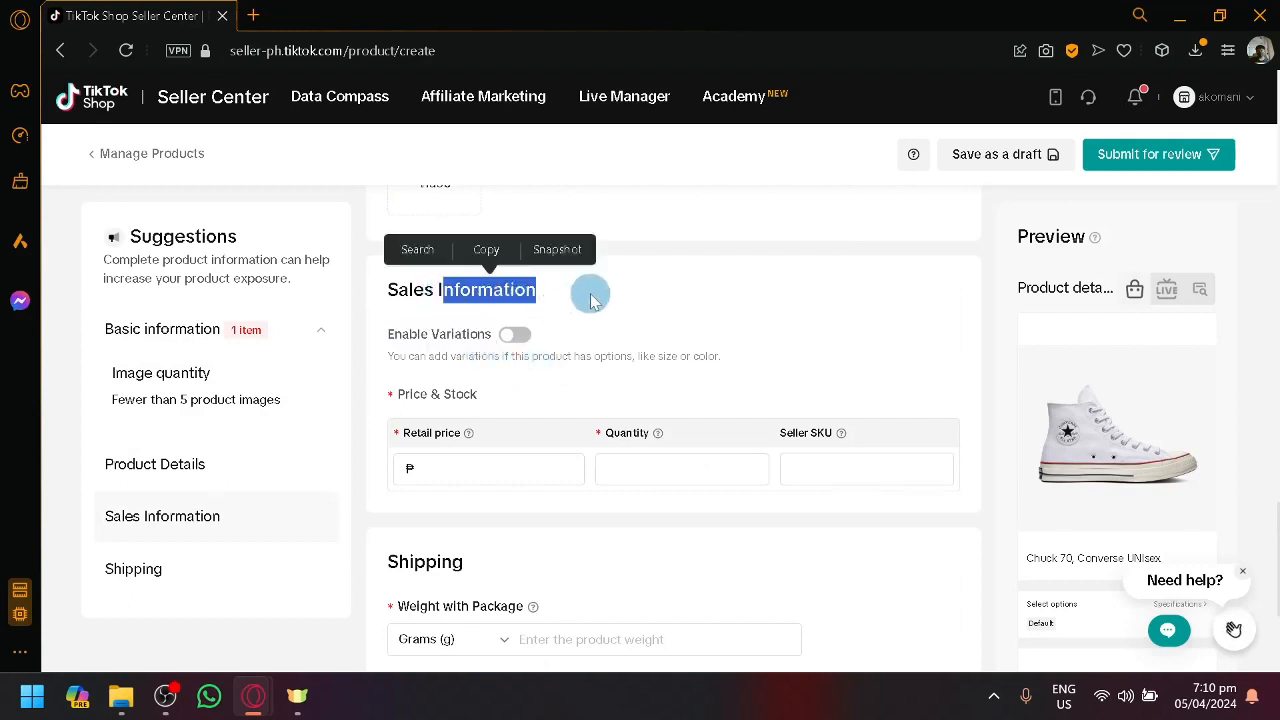
{"action": "left_click", "coordinate": [590, 298]}
{"action": "left_click", "coordinate": [557, 467]}
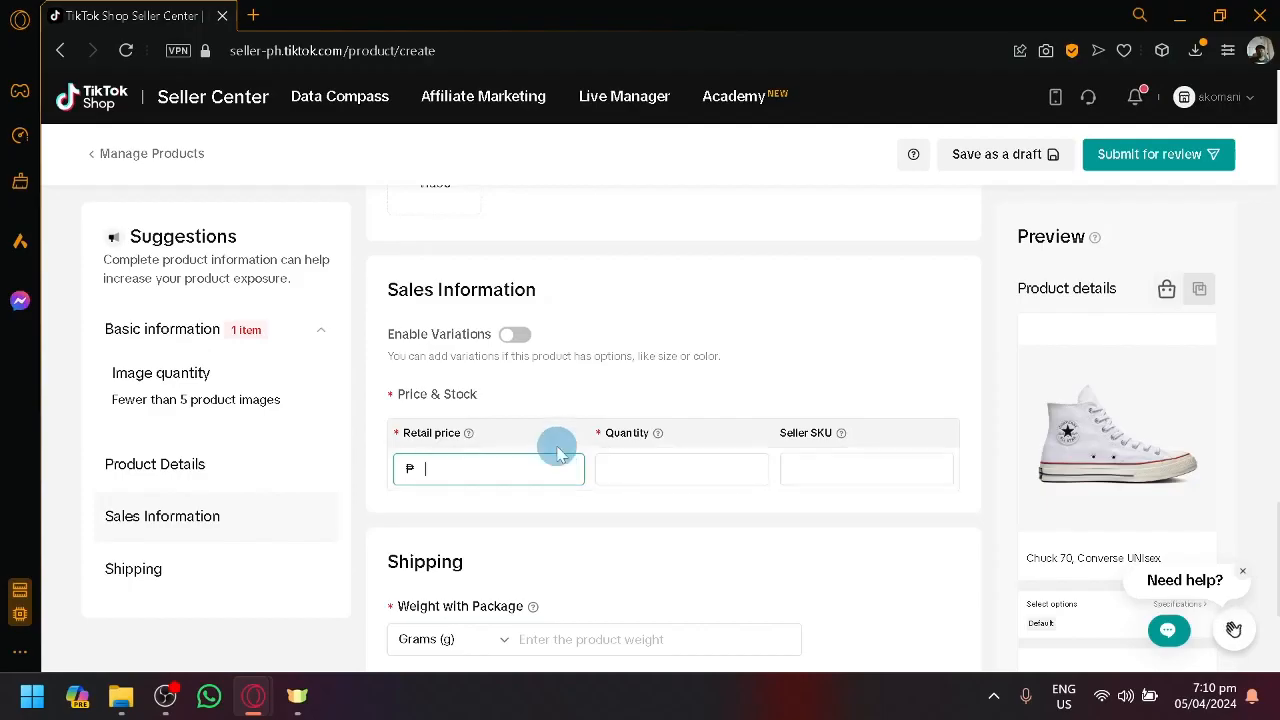
{"action": "type", "text": "5000"}
{"action": "key", "text": "Tab"}
{"action": "type", "text": "1"}
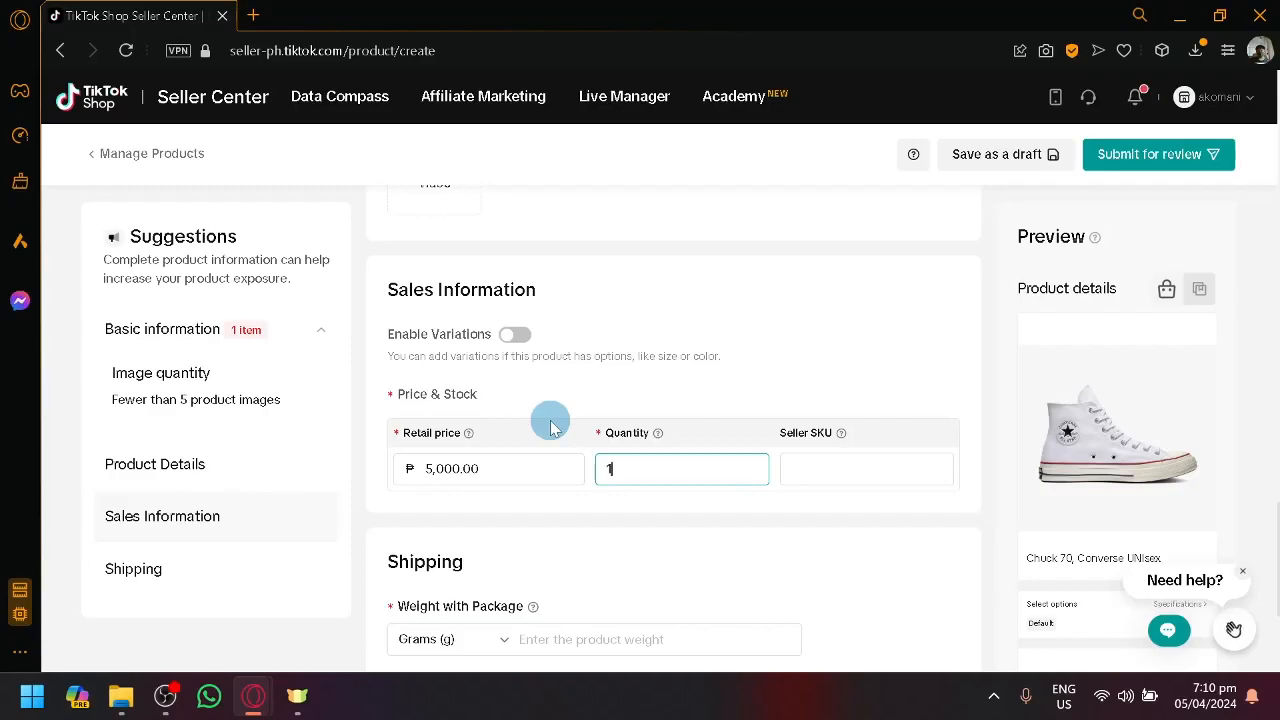
{"action": "type", "text": "0"}
{"action": "key", "text": "Tab"}
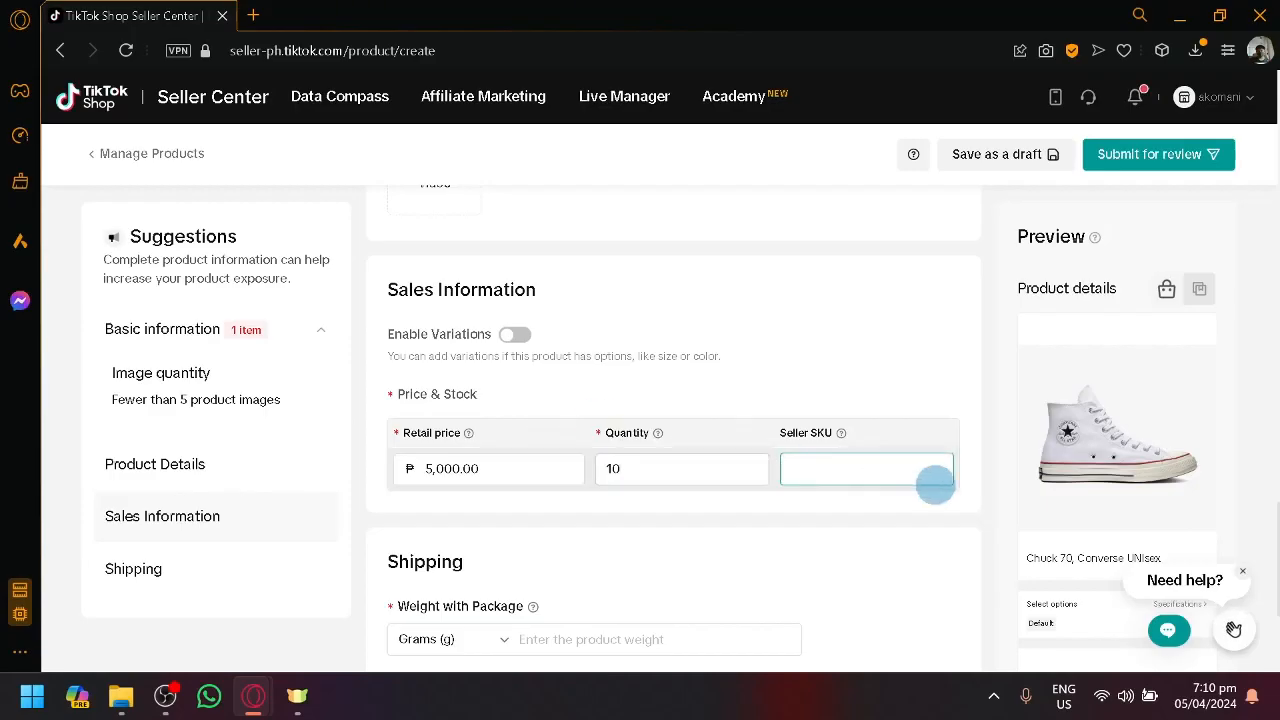
{"action": "mouse_move", "coordinate": [845, 440]}
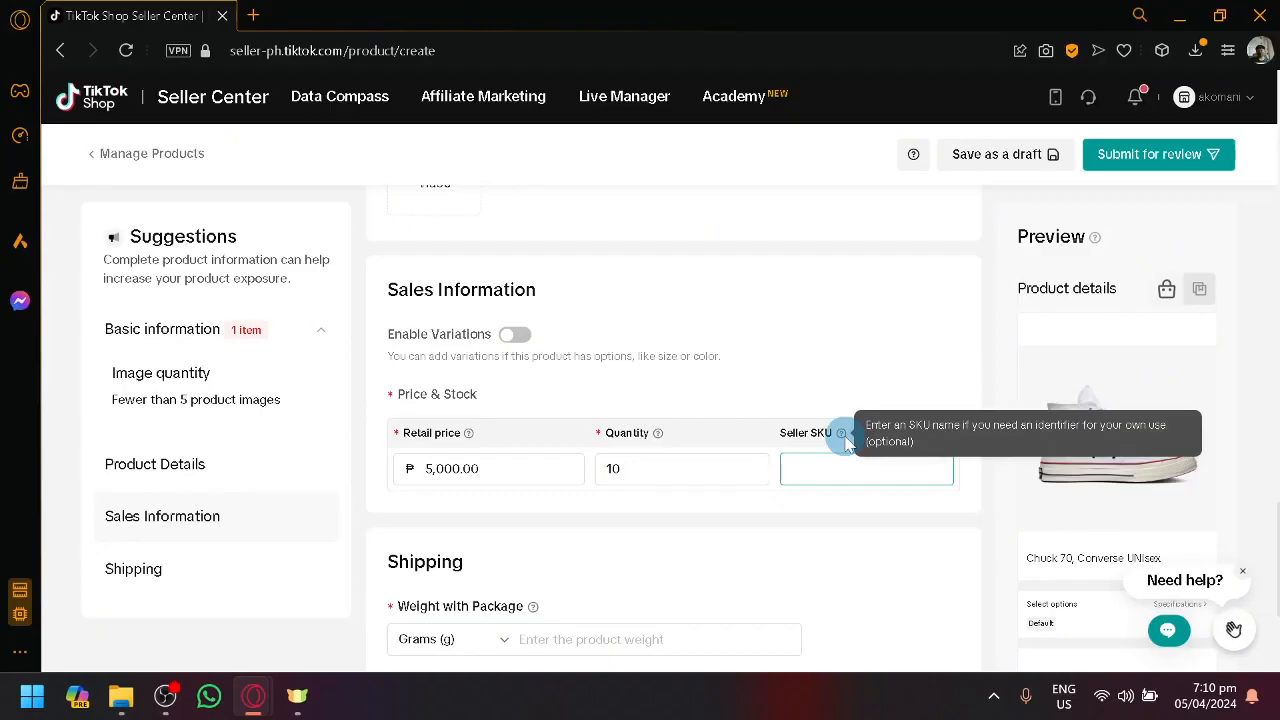
Enable variations in the Sales Information section and set the variation name to Size.
{"action": "left_click", "coordinate": [516, 336]}
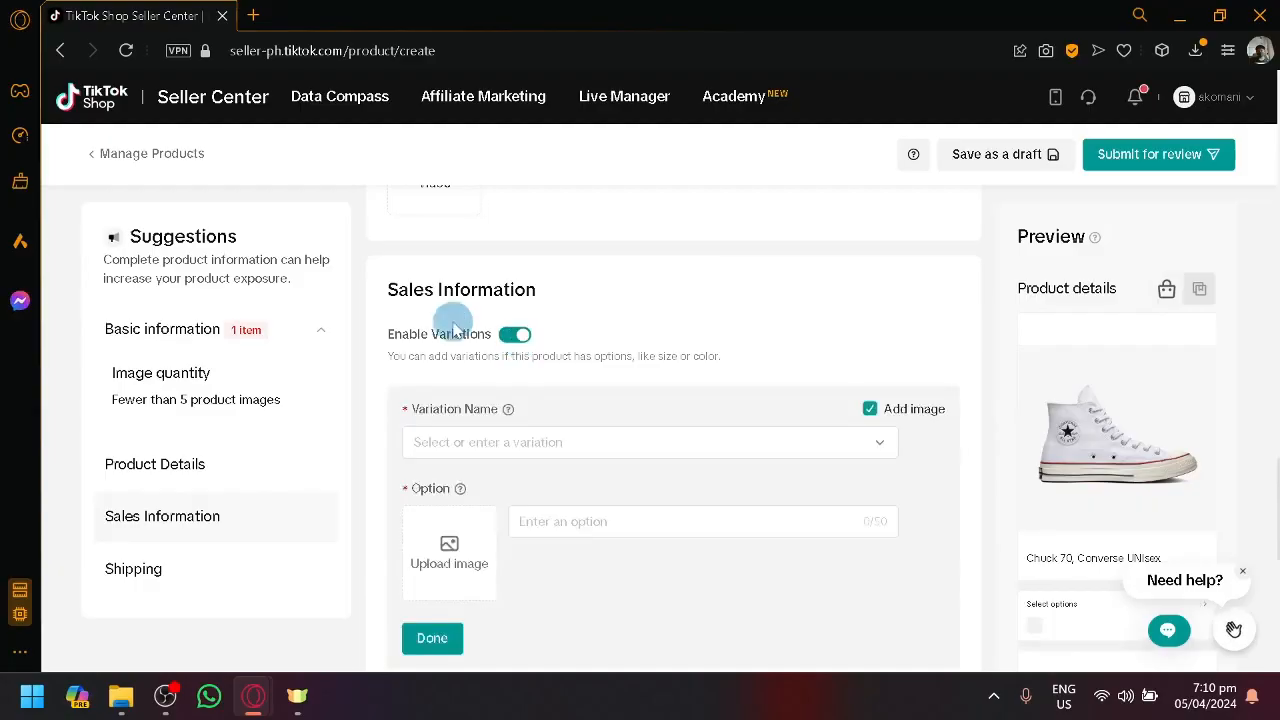
{"action": "scroll", "coordinate": [520, 370], "scroll_direction": "down", "scroll_amount": 3}
{"action": "scroll", "coordinate": [540, 350], "scroll_direction": "up", "scroll_amount": 1}
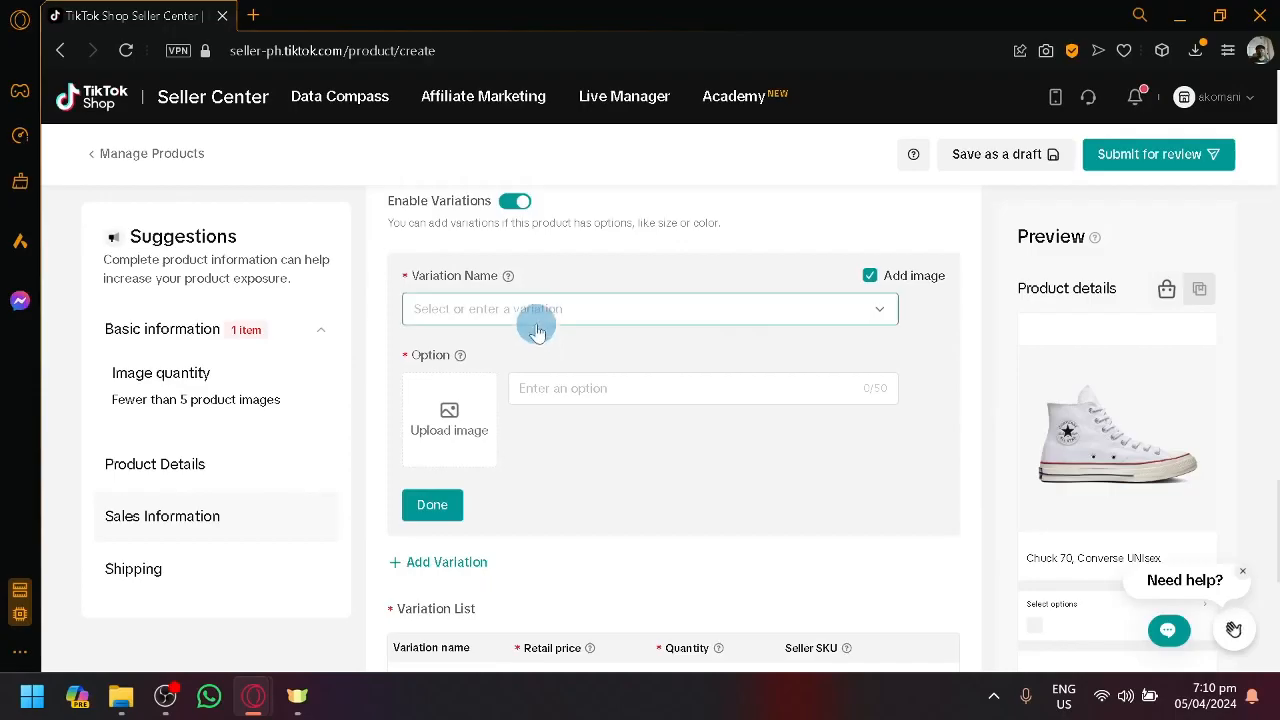
{"action": "left_click", "coordinate": [532, 318]}
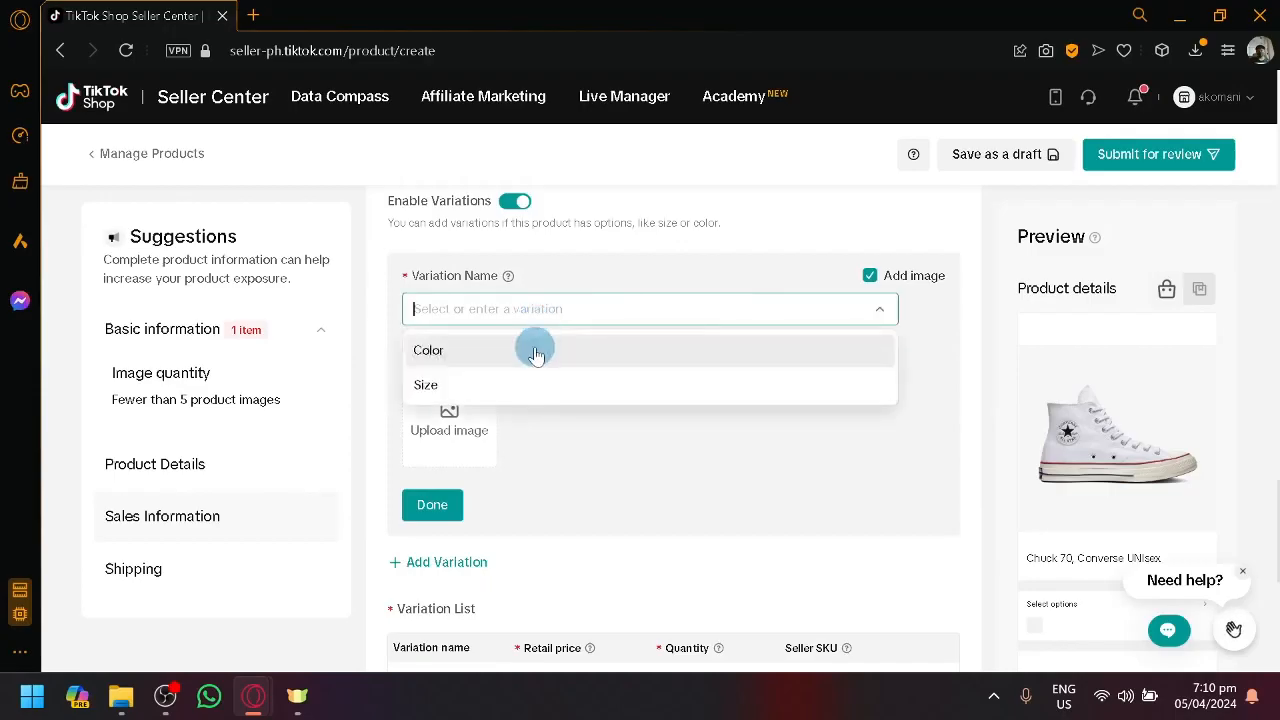
{"action": "left_click", "coordinate": [533, 350]}
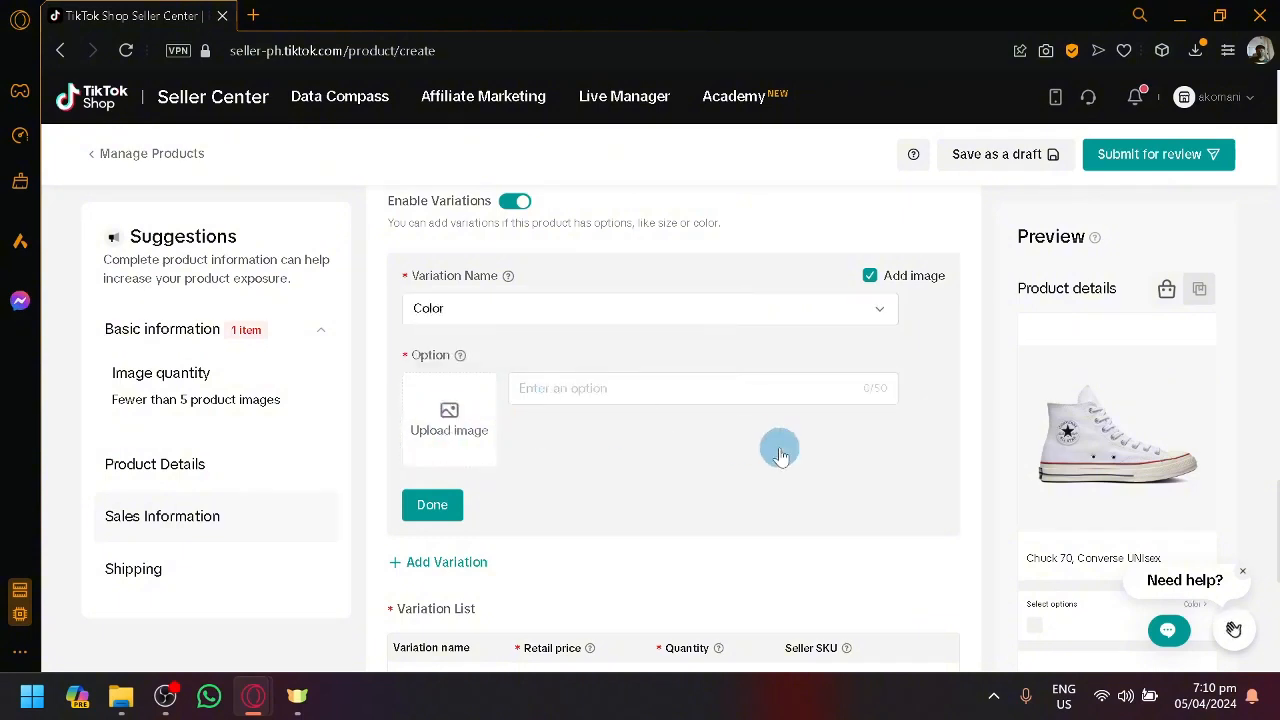
{"action": "left_click", "coordinate": [792, 380]}
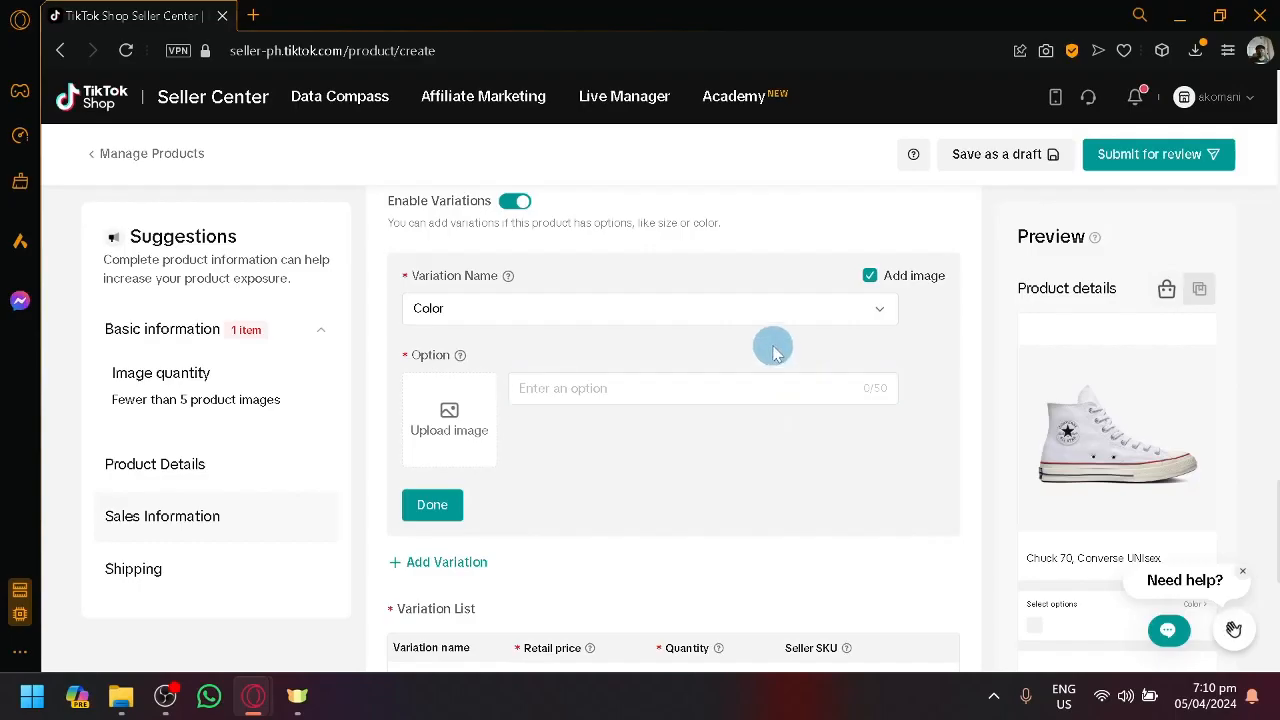
{"action": "left_click", "coordinate": [745, 310]}
{"action": "left_click", "coordinate": [583, 388]}
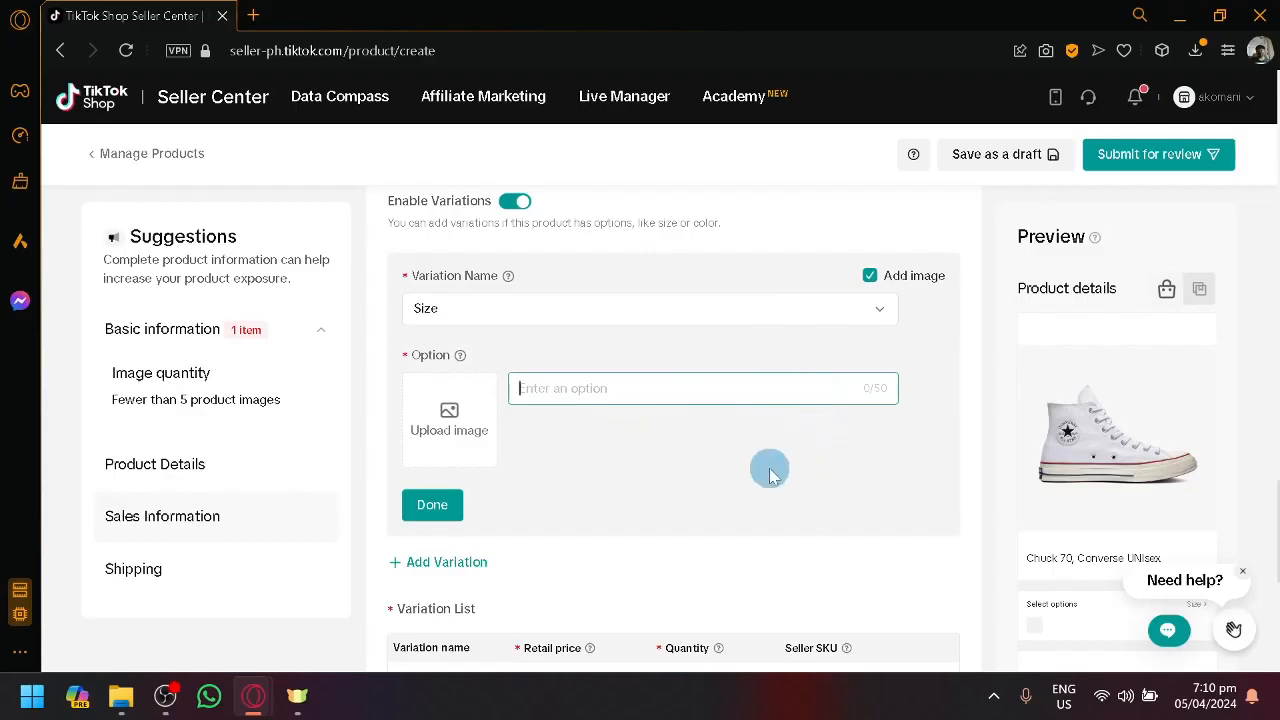
Turn off images for the Size variation and add 9 as its option.
{"action": "left_click", "coordinate": [870, 276]}
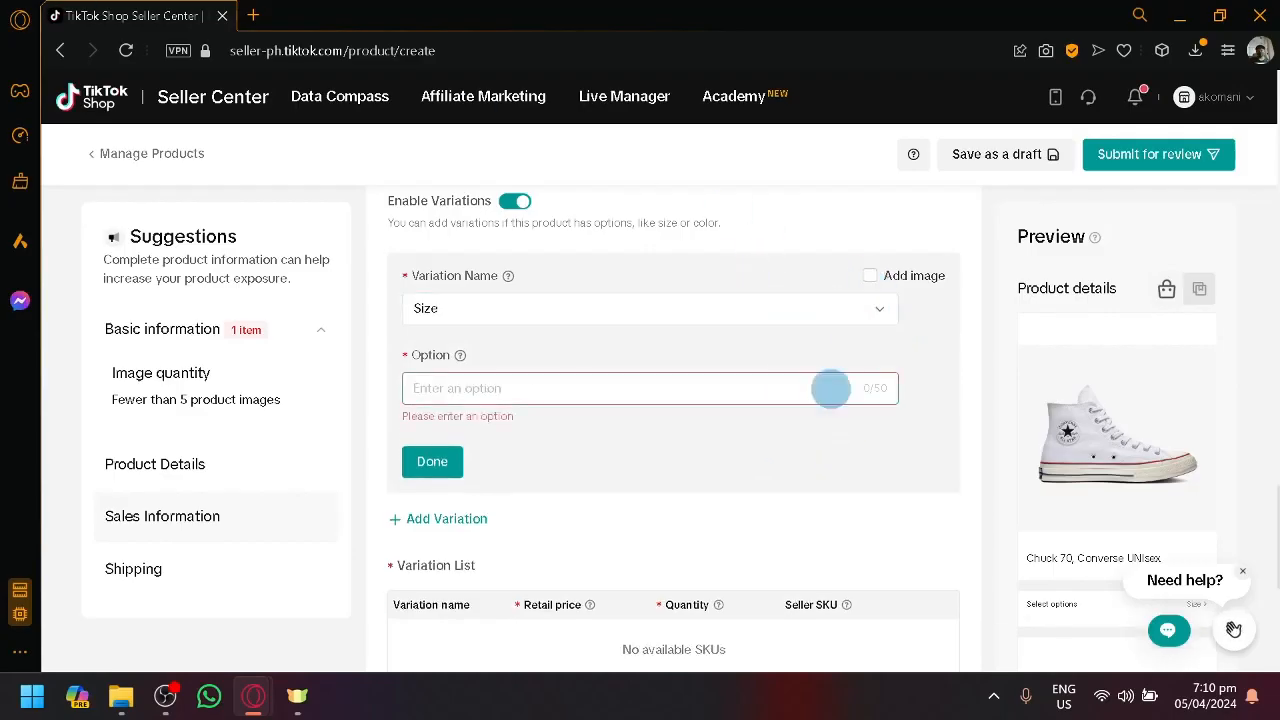
{"action": "left_click", "coordinate": [831, 391]}
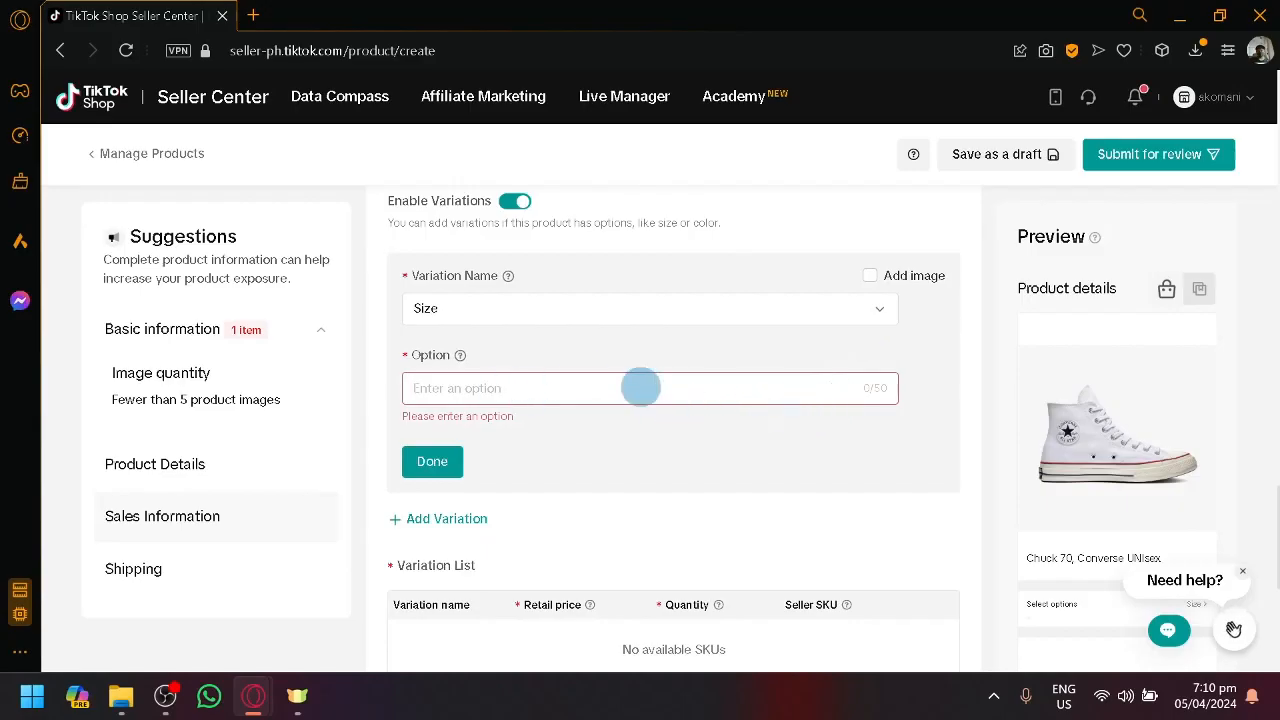
{"action": "type", "text": "6"}
{"action": "key", "text": "BackSpace"}
{"action": "type", "text": "9"}
{"action": "left_click", "coordinate": [433, 461]}
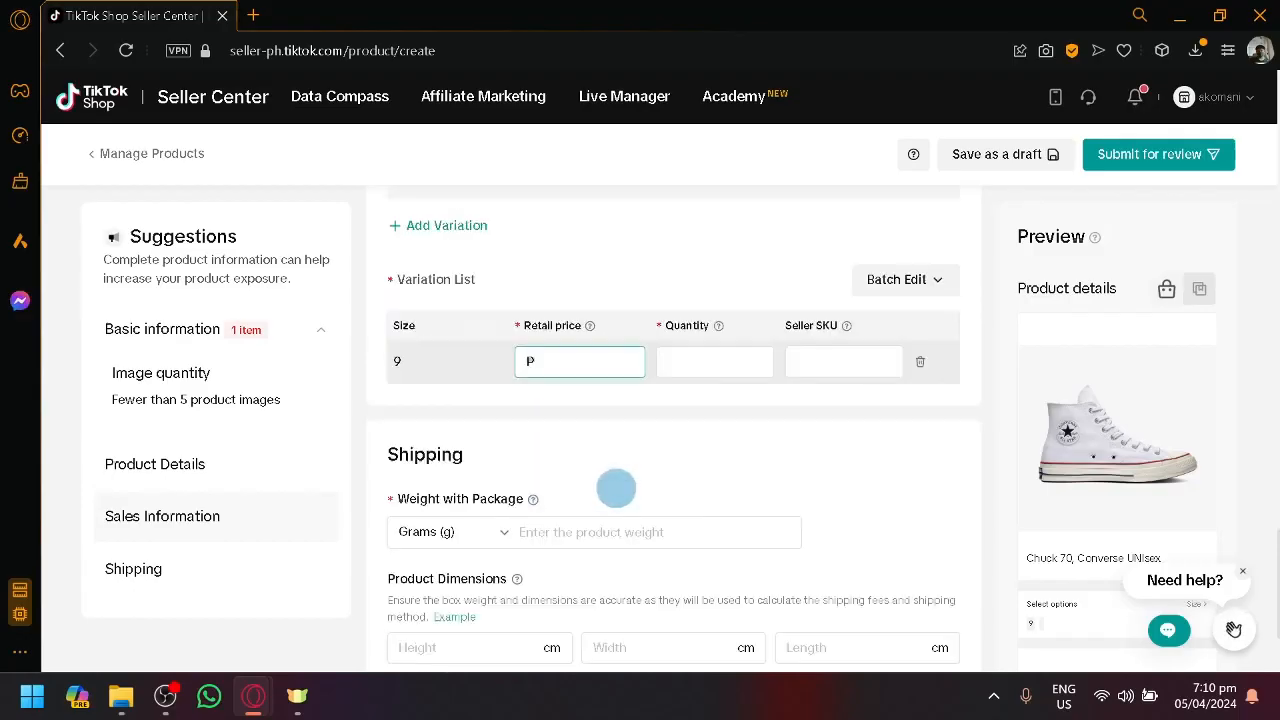
Examine the variation list's price and quantity fields and the Shipping section's weight, dimensions, delivery and Cash on Delivery options.
{"action": "scroll", "coordinate": [614, 489], "scroll_direction": "down", "scroll_amount": 2}
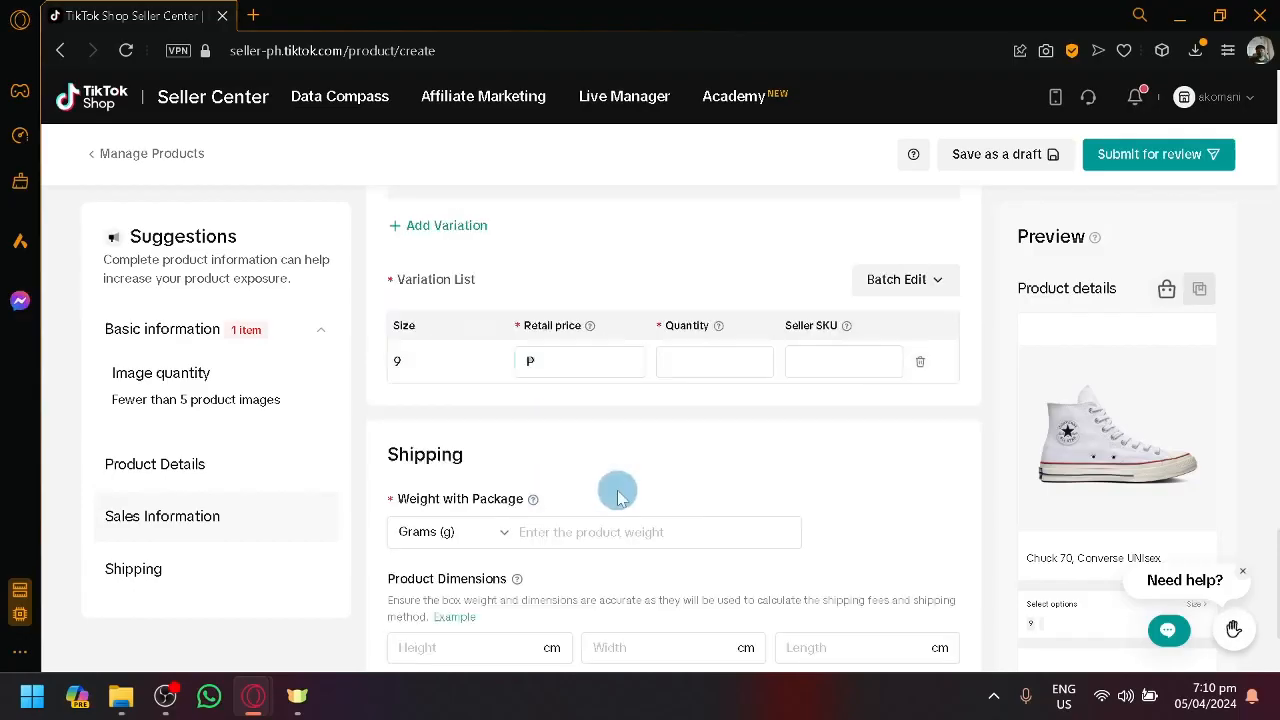
{"action": "left_click", "coordinate": [667, 367]}
{"action": "left_click", "coordinate": [594, 361]}
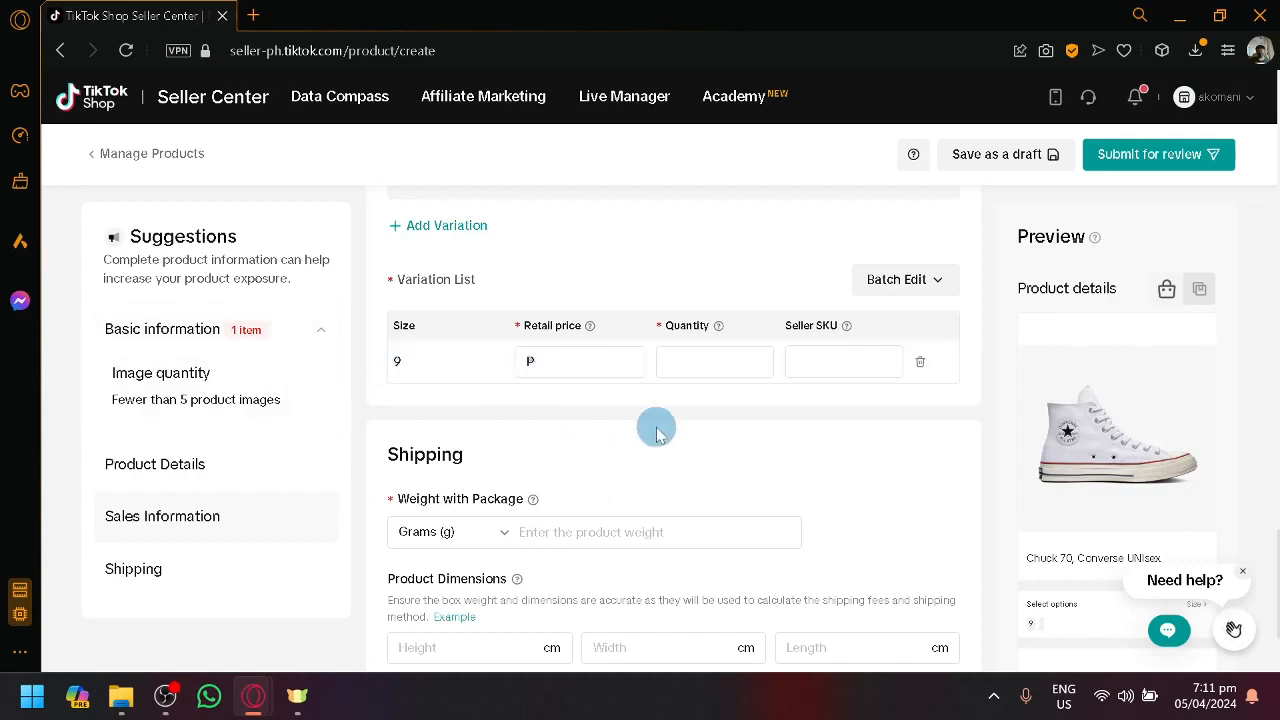
{"action": "scroll", "coordinate": [688, 426], "scroll_direction": "down", "scroll_amount": 2}
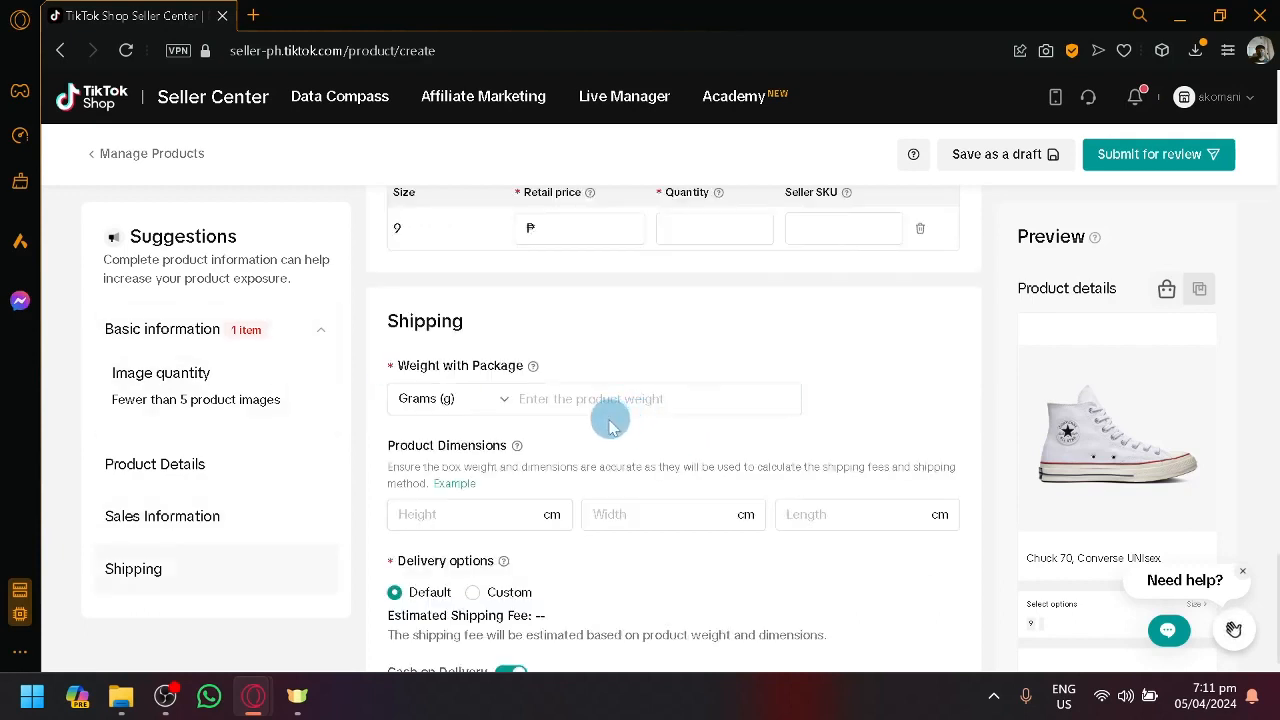
{"action": "scroll", "coordinate": [608, 420], "scroll_direction": "down", "scroll_amount": 1}
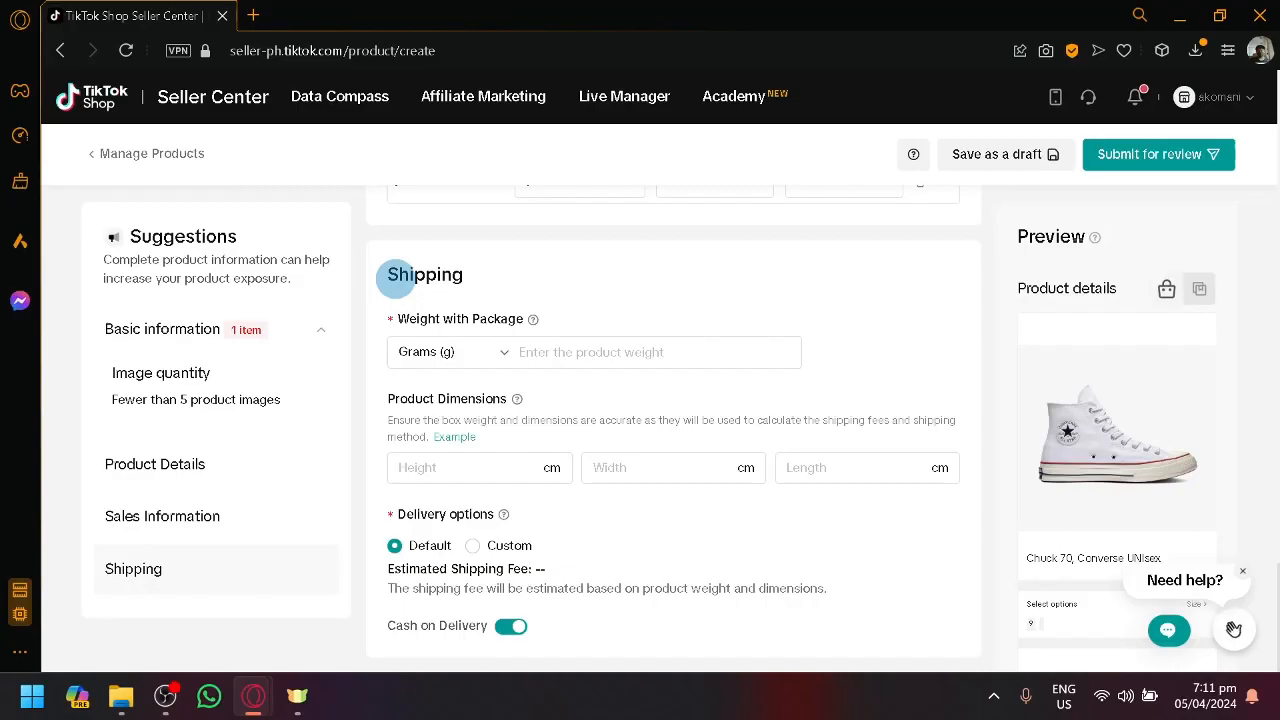
{"action": "left_click", "coordinate": [512, 630]}
{"action": "left_click", "coordinate": [511, 632]}
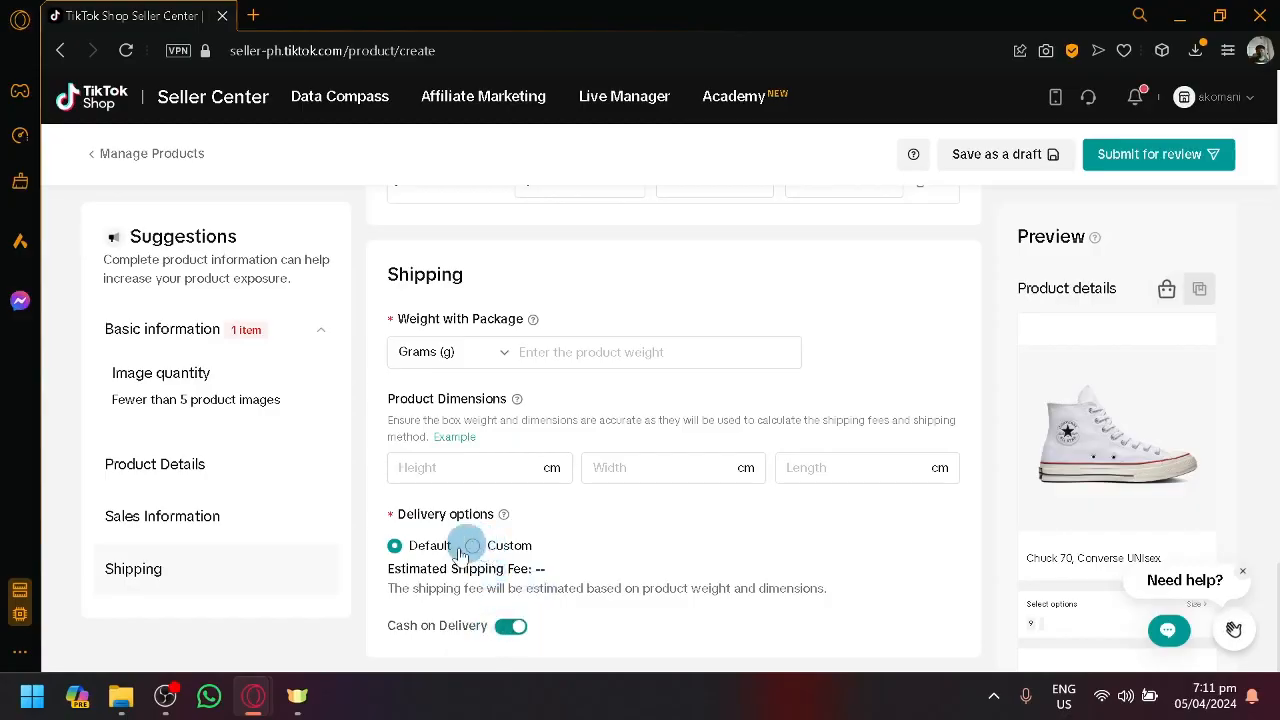
{"action": "left_click_drag", "start_coordinate": [447, 583], "coordinate": [663, 606]}
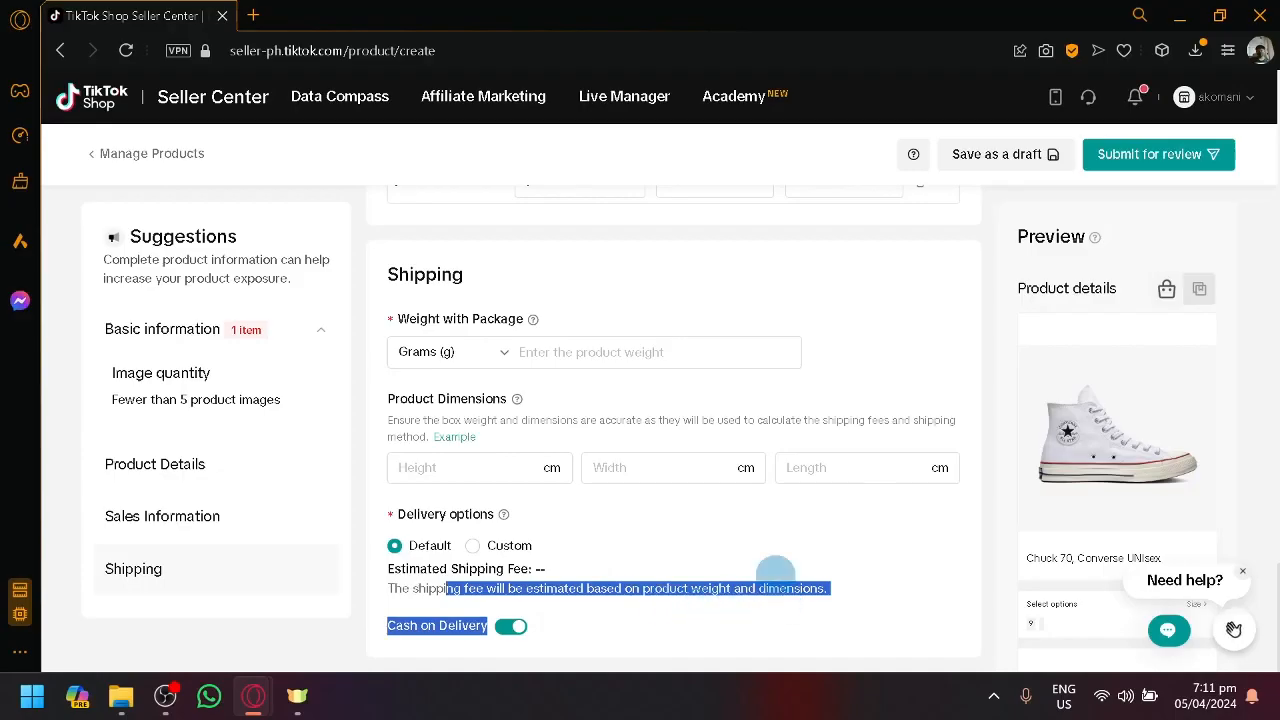
Set the product's weight with package to 500 grams.
{"action": "left_click", "coordinate": [551, 352]}
{"action": "type", "text": "5"}
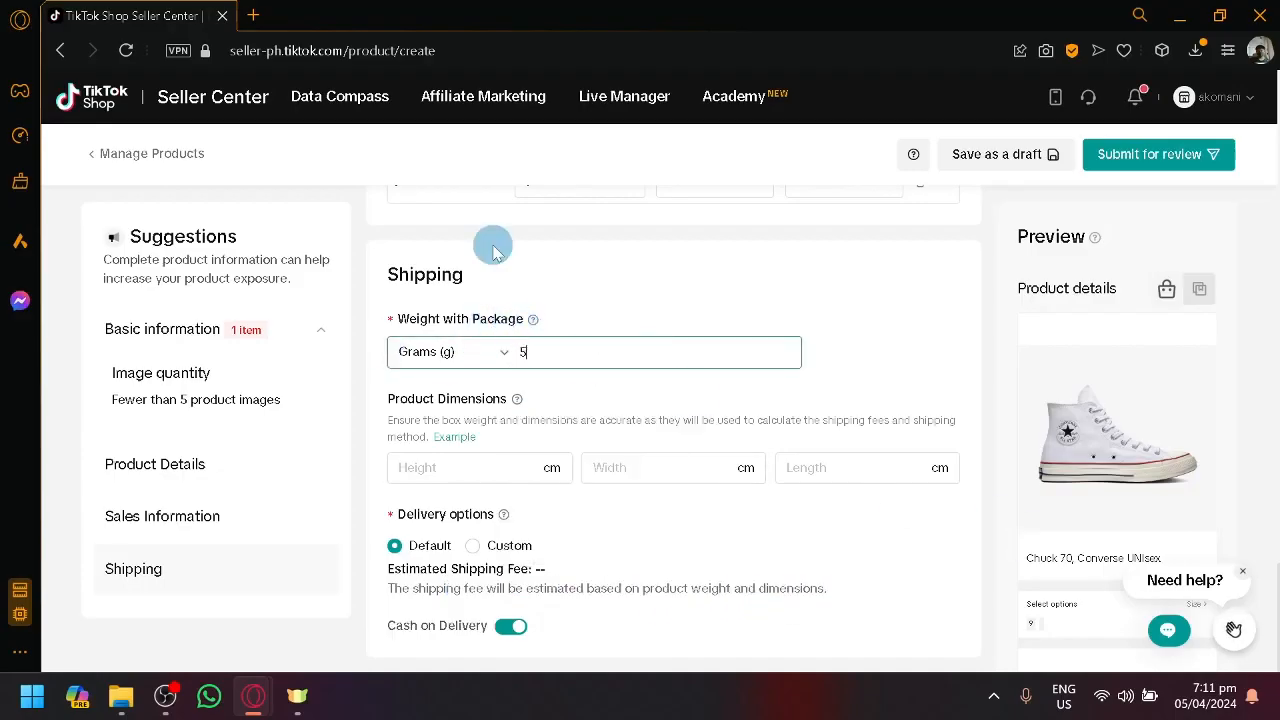
{"action": "type", "text": "00"}
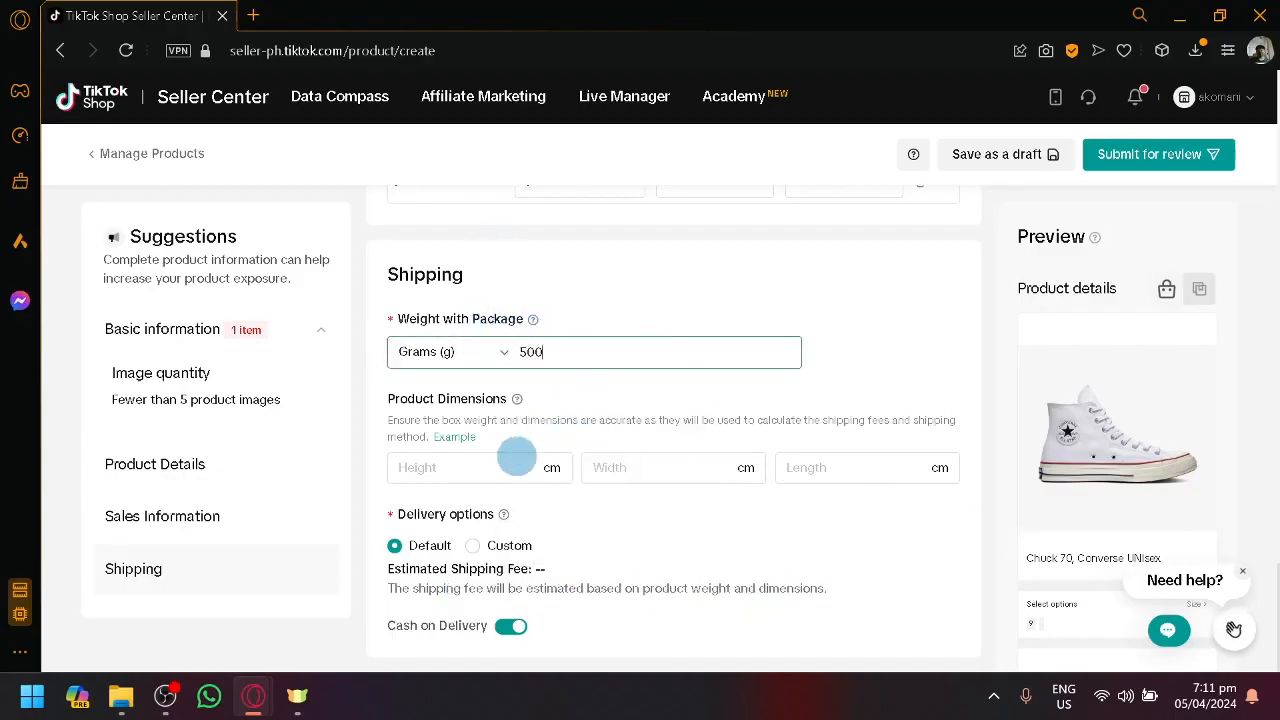
Set the product dimensions to height 8 cm, width 10 cm and length 10 cm.
{"action": "left_click", "coordinate": [514, 462]}
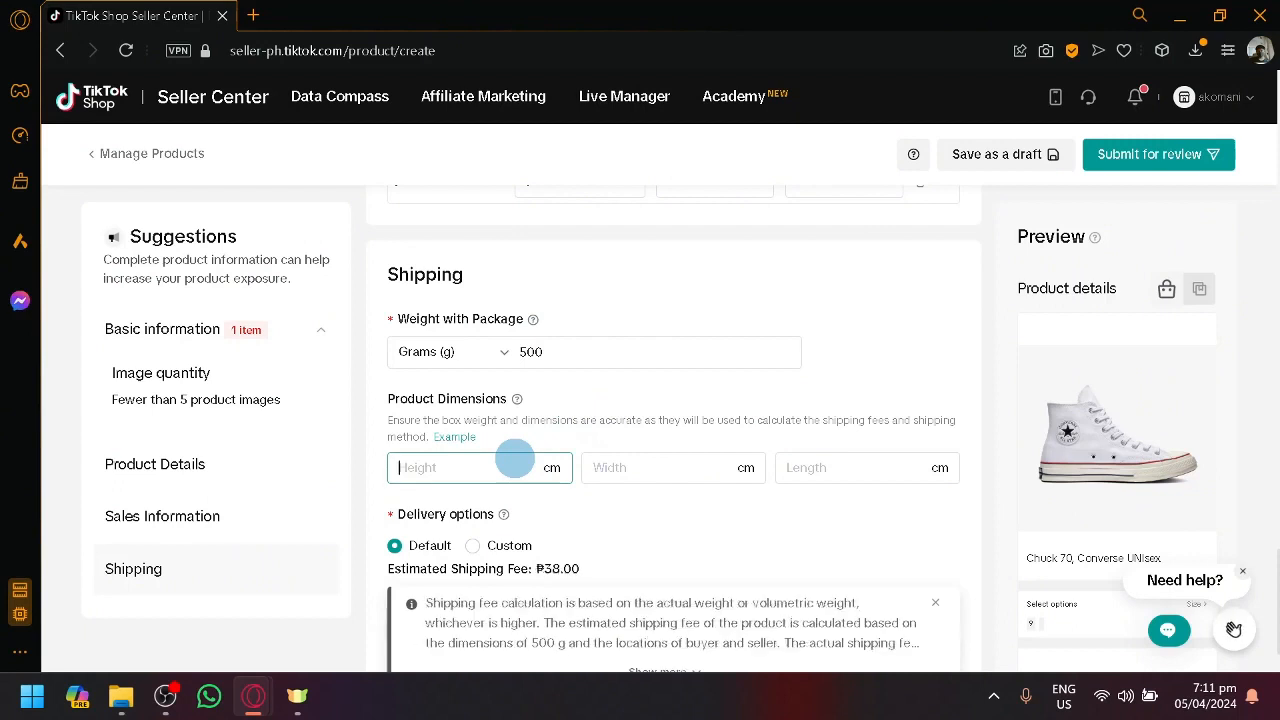
{"action": "type", "text": "8"}
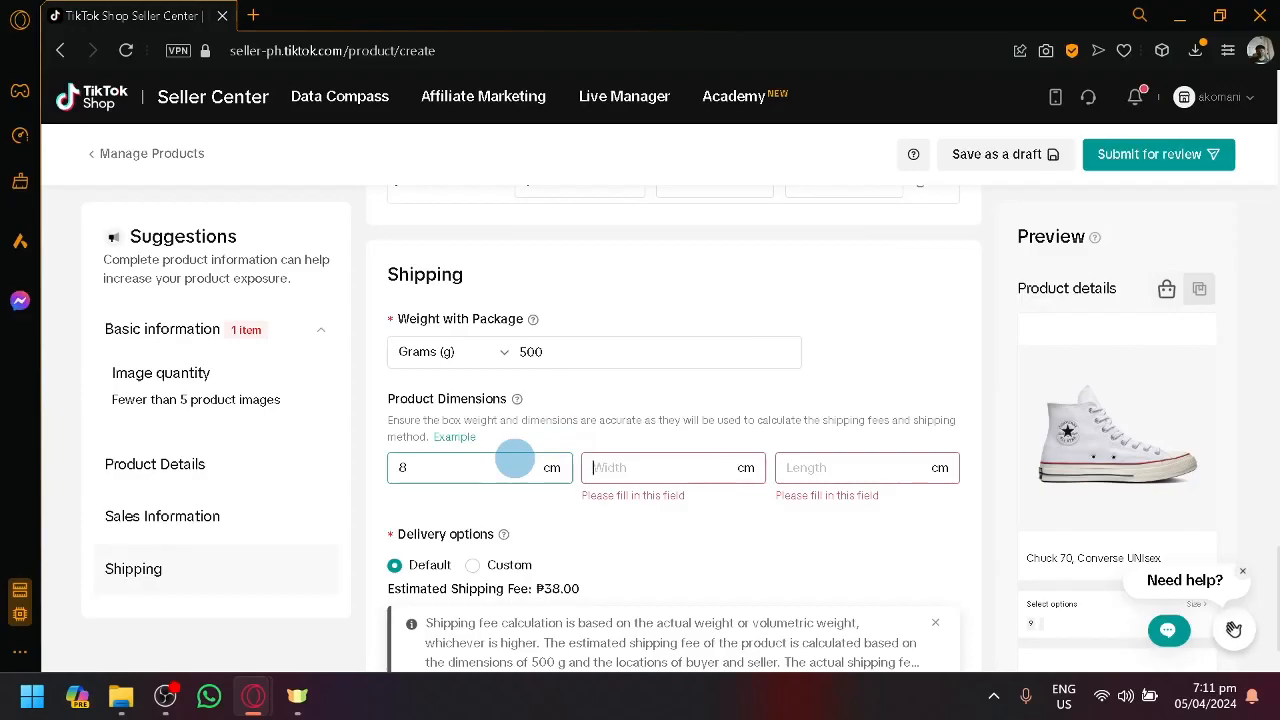
{"action": "type", "text": "10"}
{"action": "key", "text": "Tab"}
{"action": "type", "text": "1"}
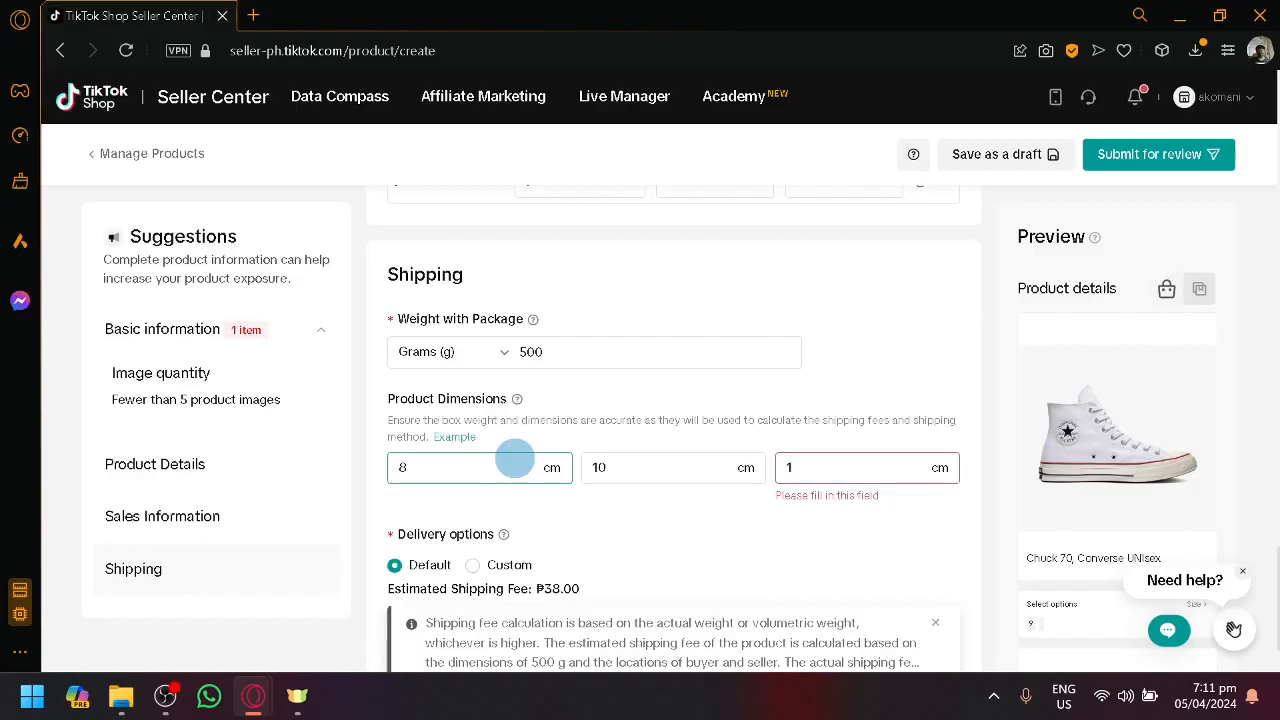
{"action": "type", "text": "0"}
{"action": "left_click", "coordinate": [574, 512]}
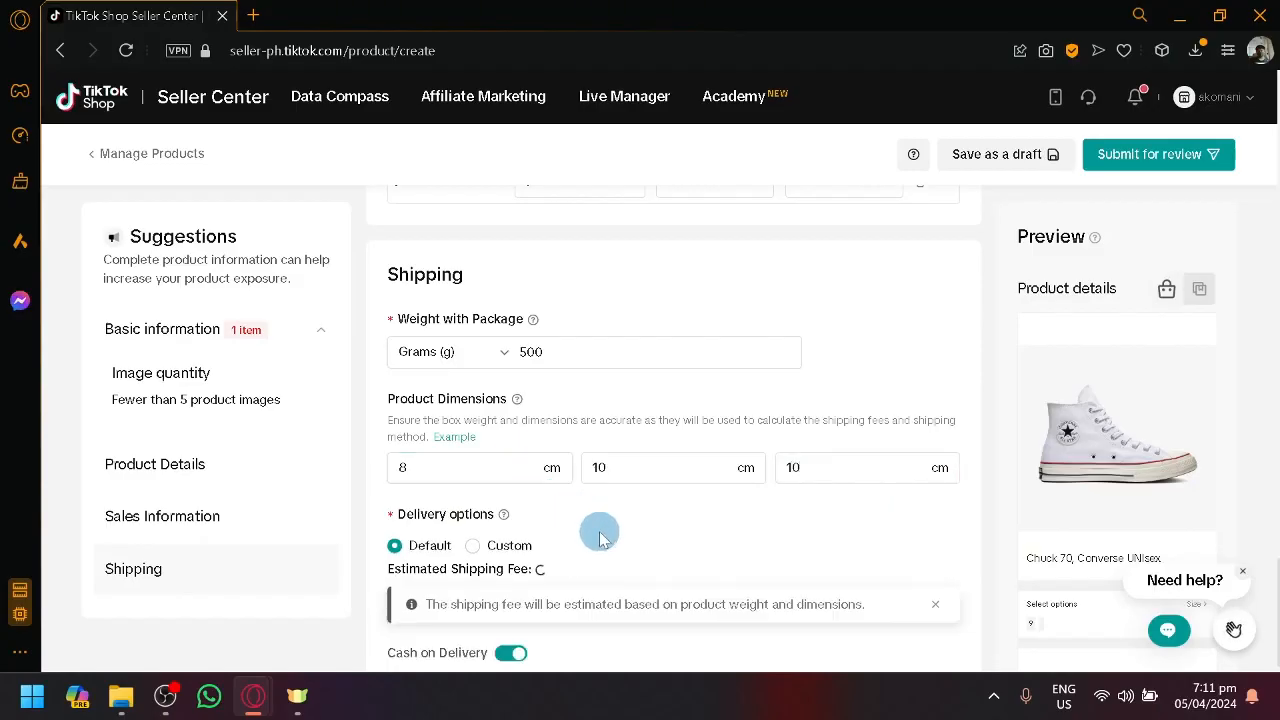
Check the estimated shipping fee for the default delivery option and review the product form back up to Basic information.
{"action": "left_click_drag", "start_coordinate": [580, 541], "coordinate": [540, 543]}
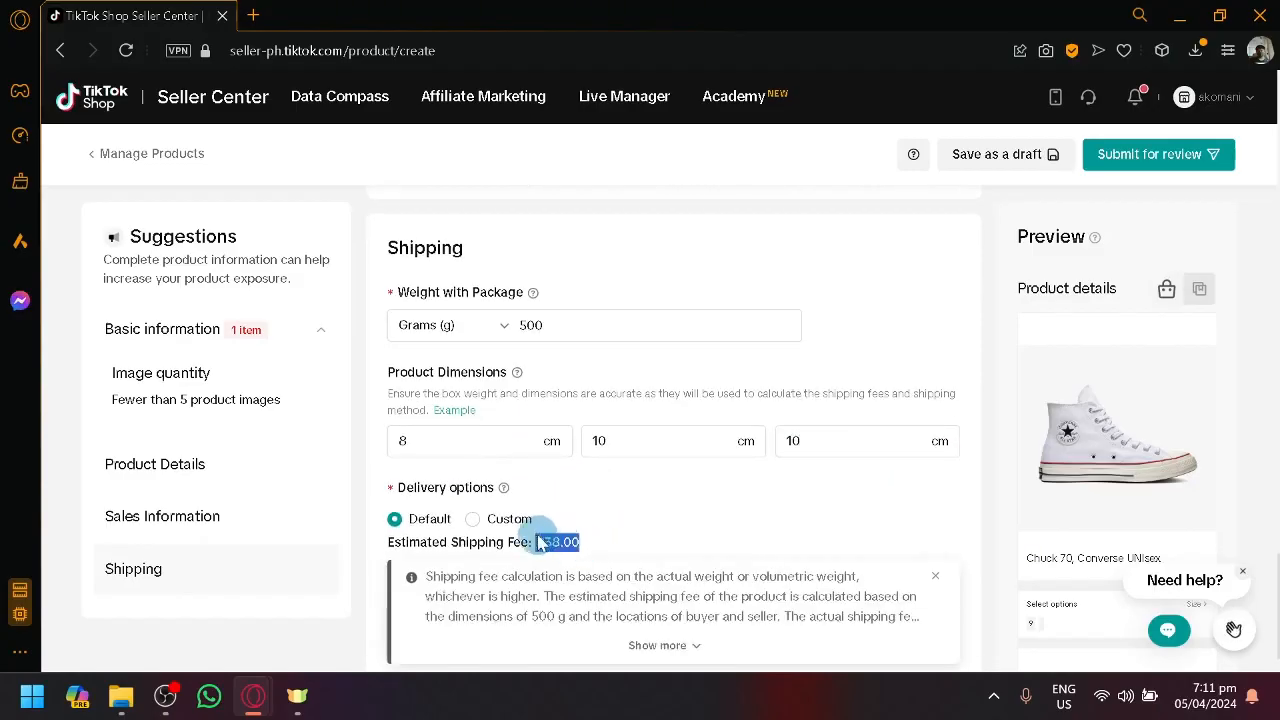
{"action": "left_click", "coordinate": [868, 538]}
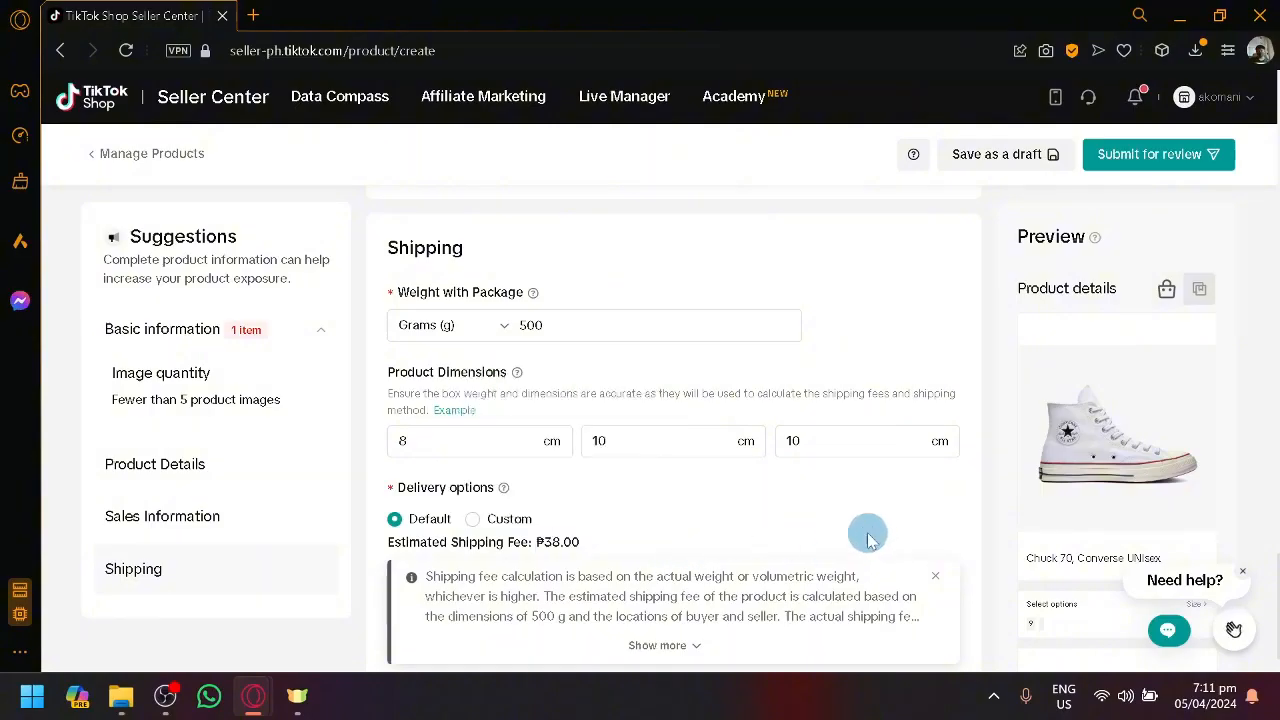
{"action": "scroll", "coordinate": [868, 538], "scroll_direction": "up", "scroll_amount": 10}
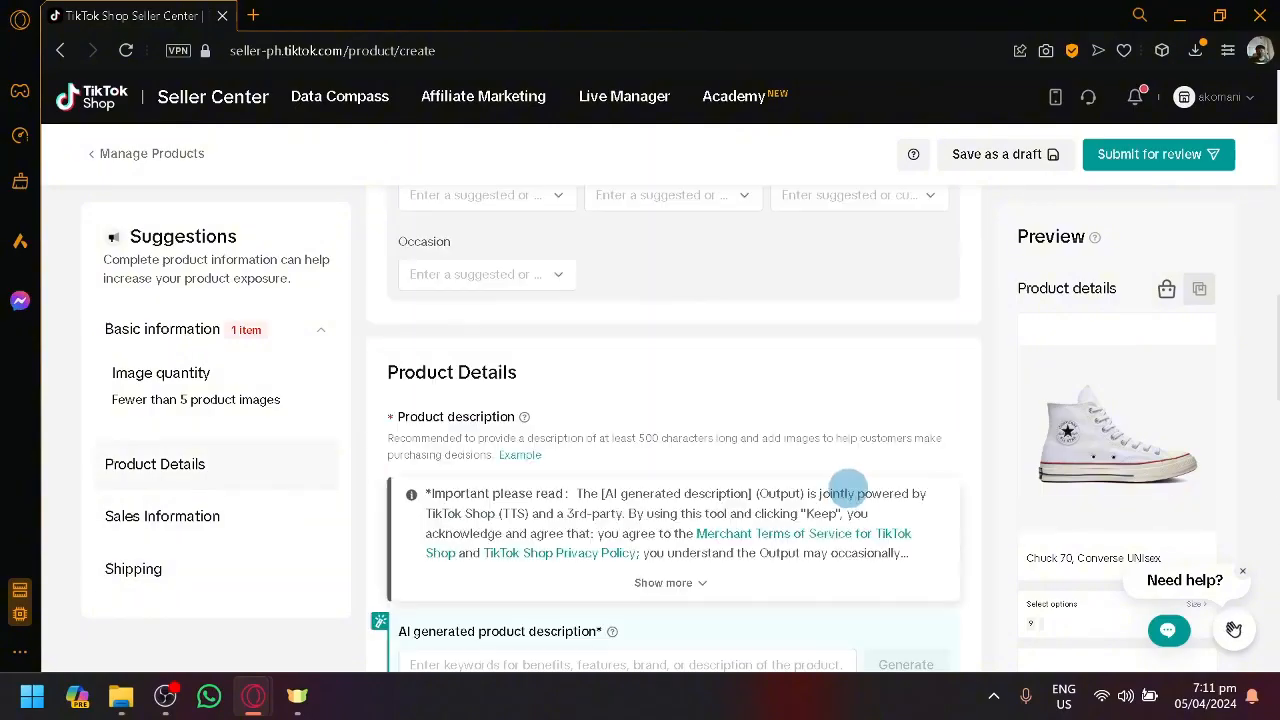
{"action": "scroll", "coordinate": [848, 490], "scroll_direction": "up", "scroll_amount": 10}
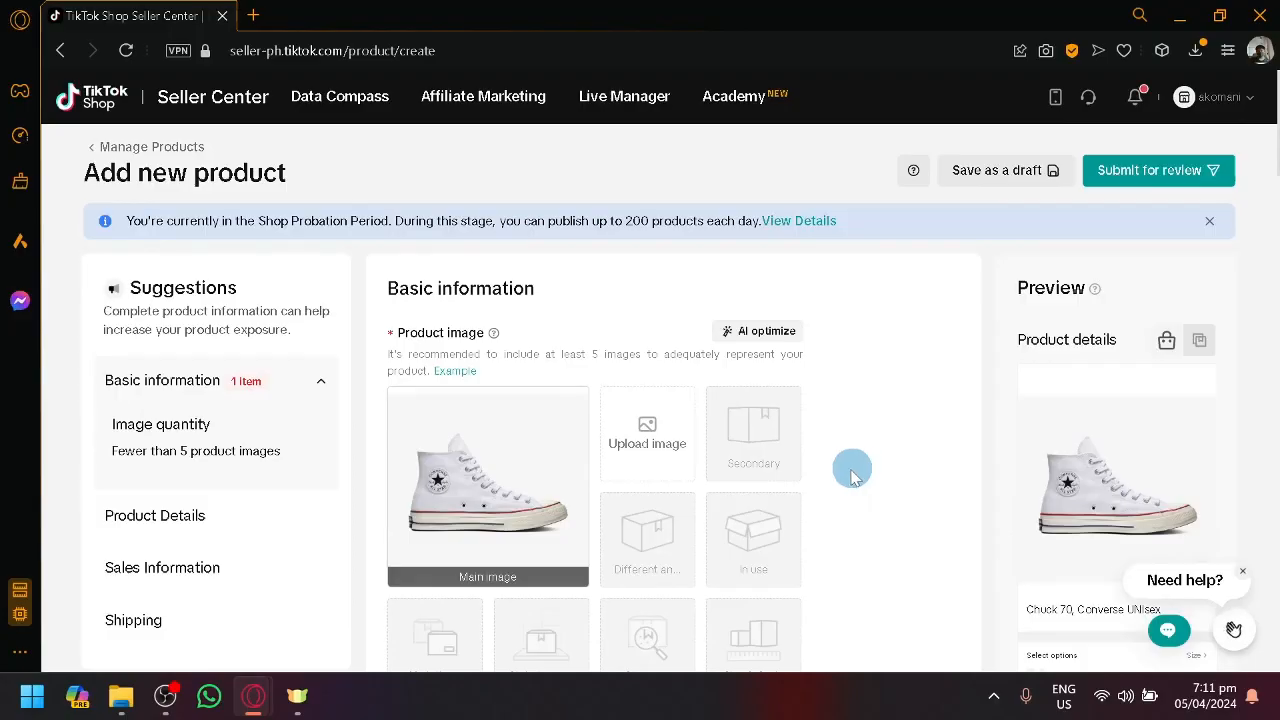
{"action": "scroll", "coordinate": [846, 471], "scroll_direction": "down", "scroll_amount": 1}
{"action": "scroll", "coordinate": [848, 480], "scroll_direction": "up", "scroll_amount": 2}
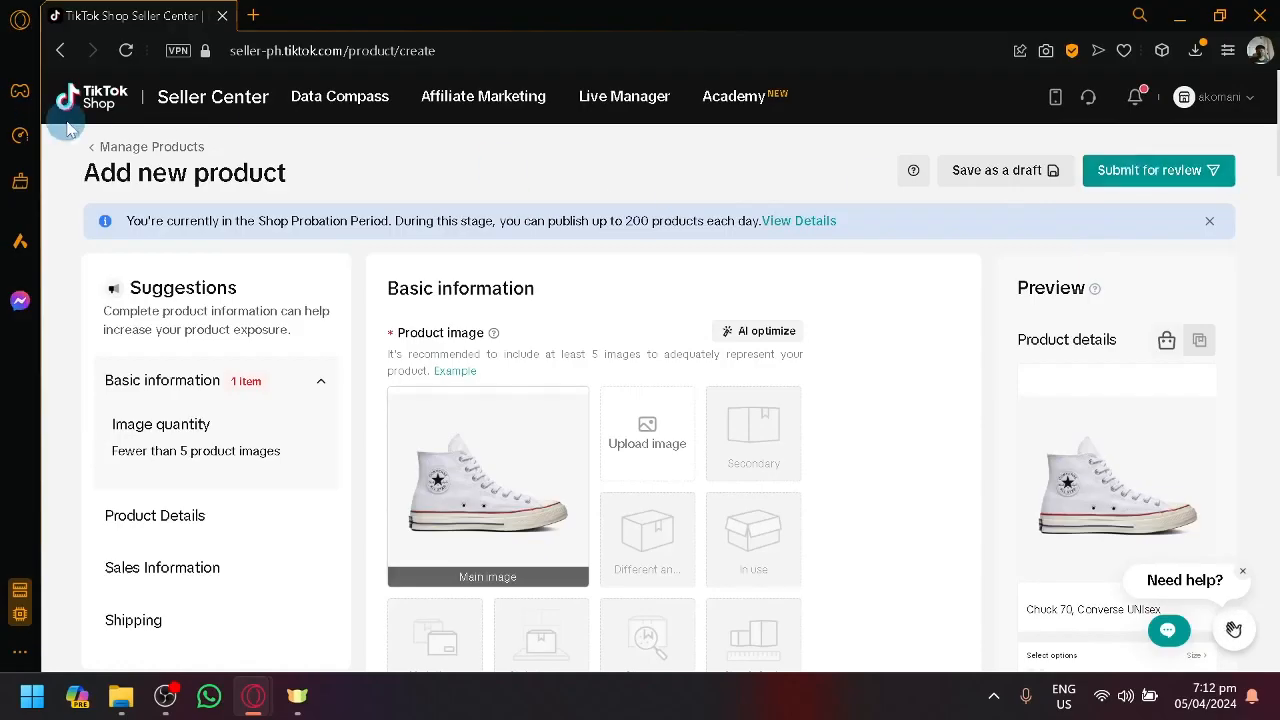
Return to the Seller Center homepage, discarding the unsaved product, and dismiss the Repeat Customer Voucher notice.
{"action": "left_click", "coordinate": [101, 100]}
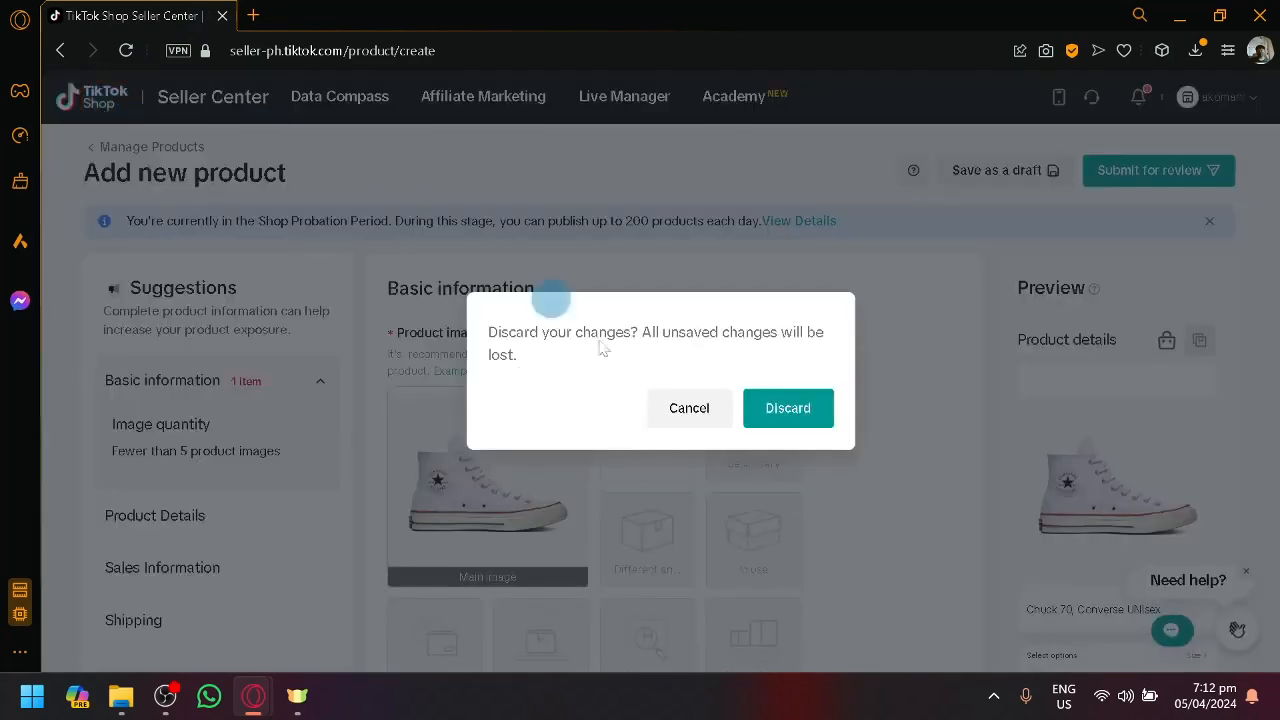
{"action": "left_click", "coordinate": [790, 410]}
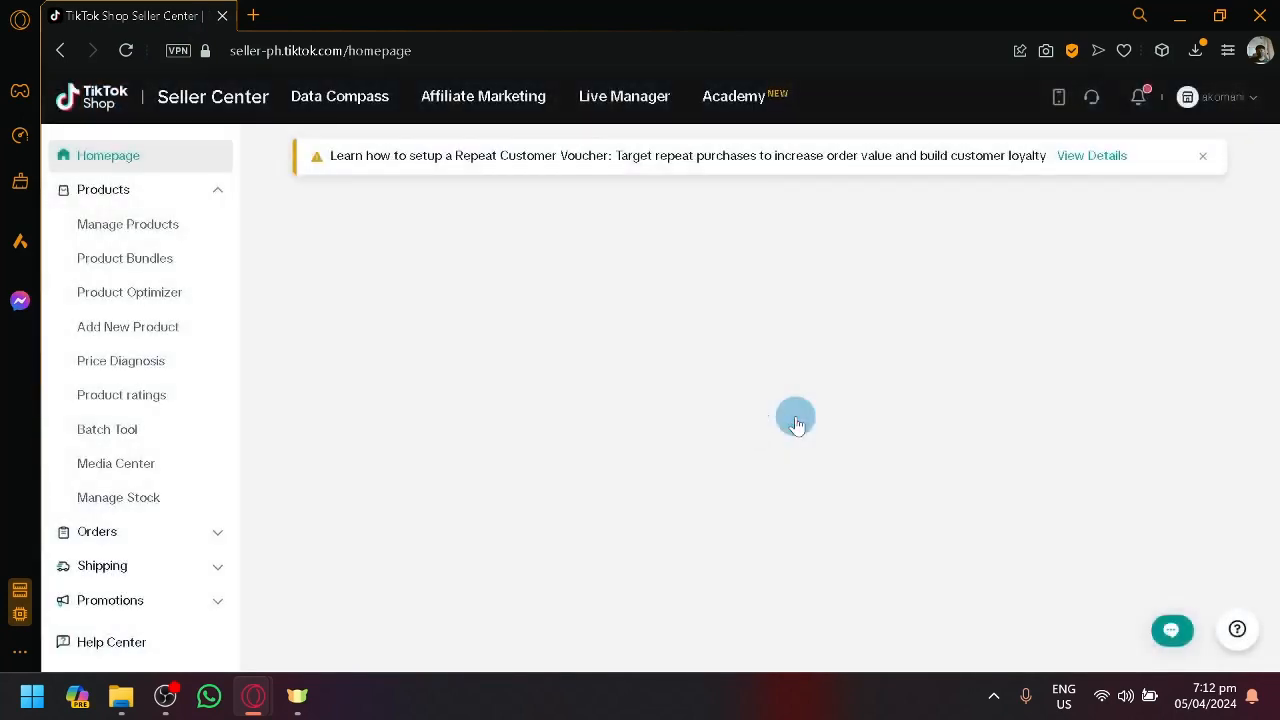
{"action": "left_click", "coordinate": [1195, 166]}
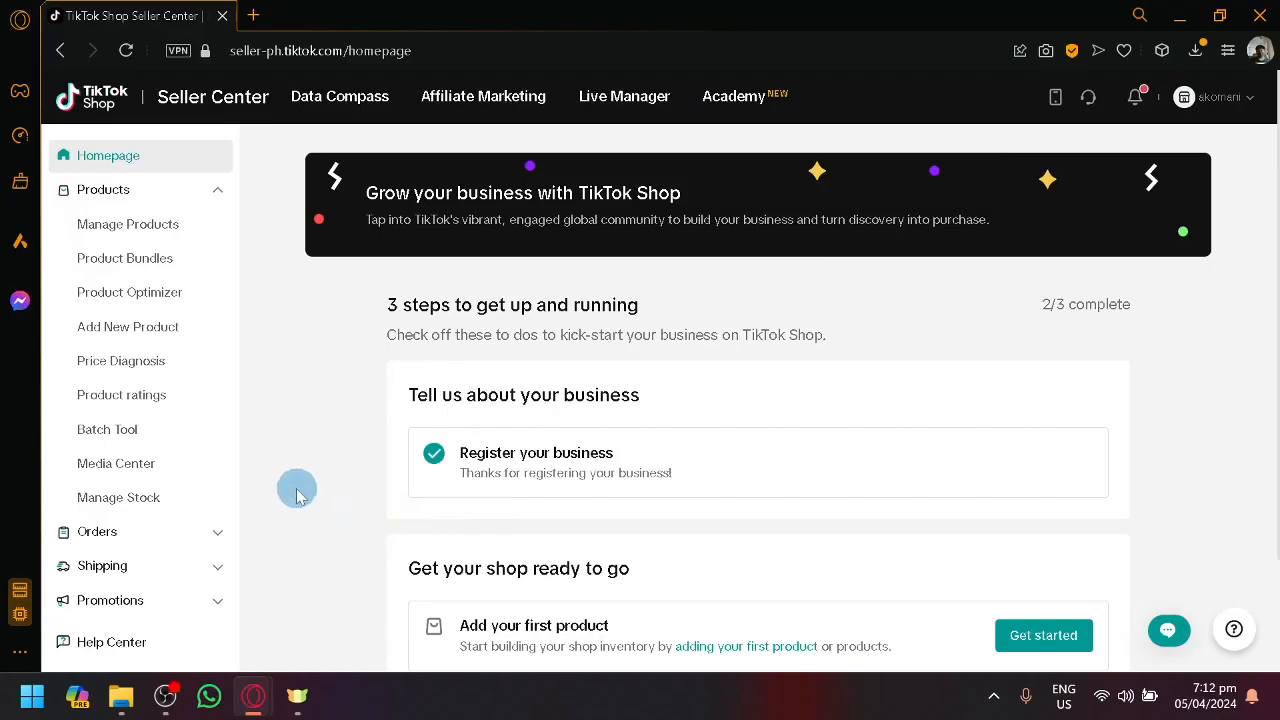
Open Affiliate Marketing to view the Affiliate Center's home page, and return to the Seller Center homepage.
{"action": "left_click", "coordinate": [500, 108]}
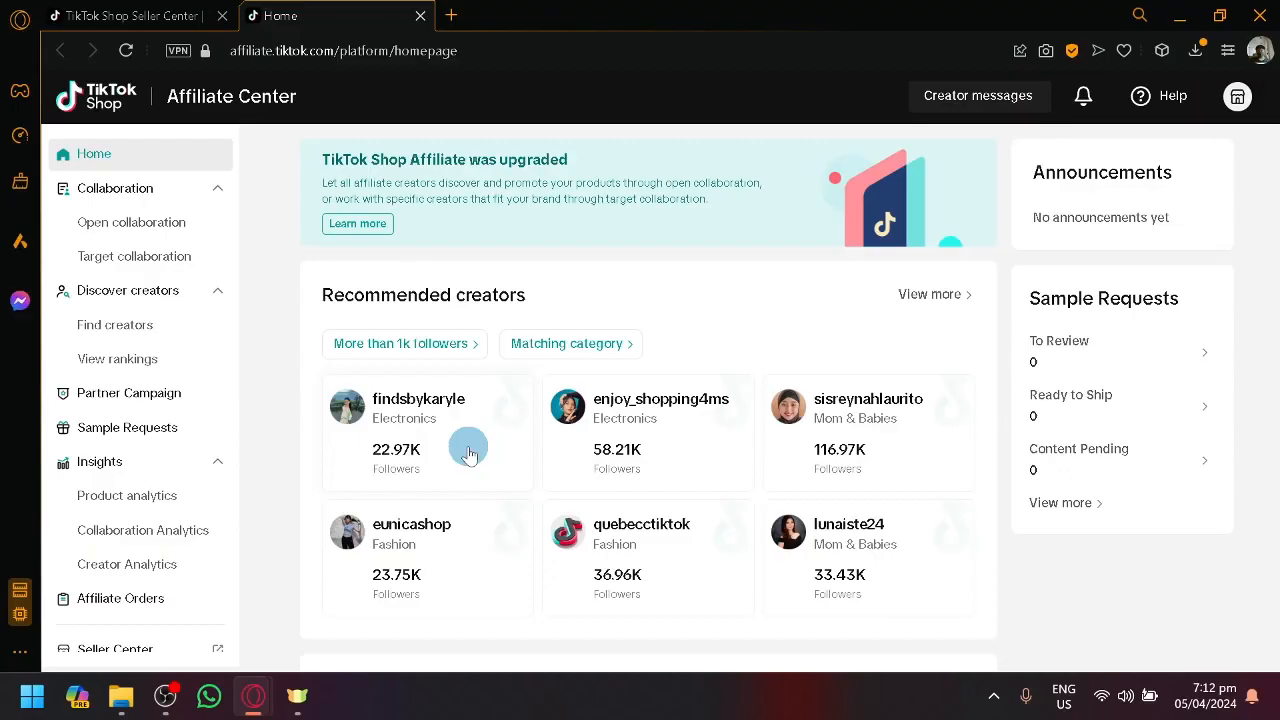
{"action": "left_click", "coordinate": [20, 15]}
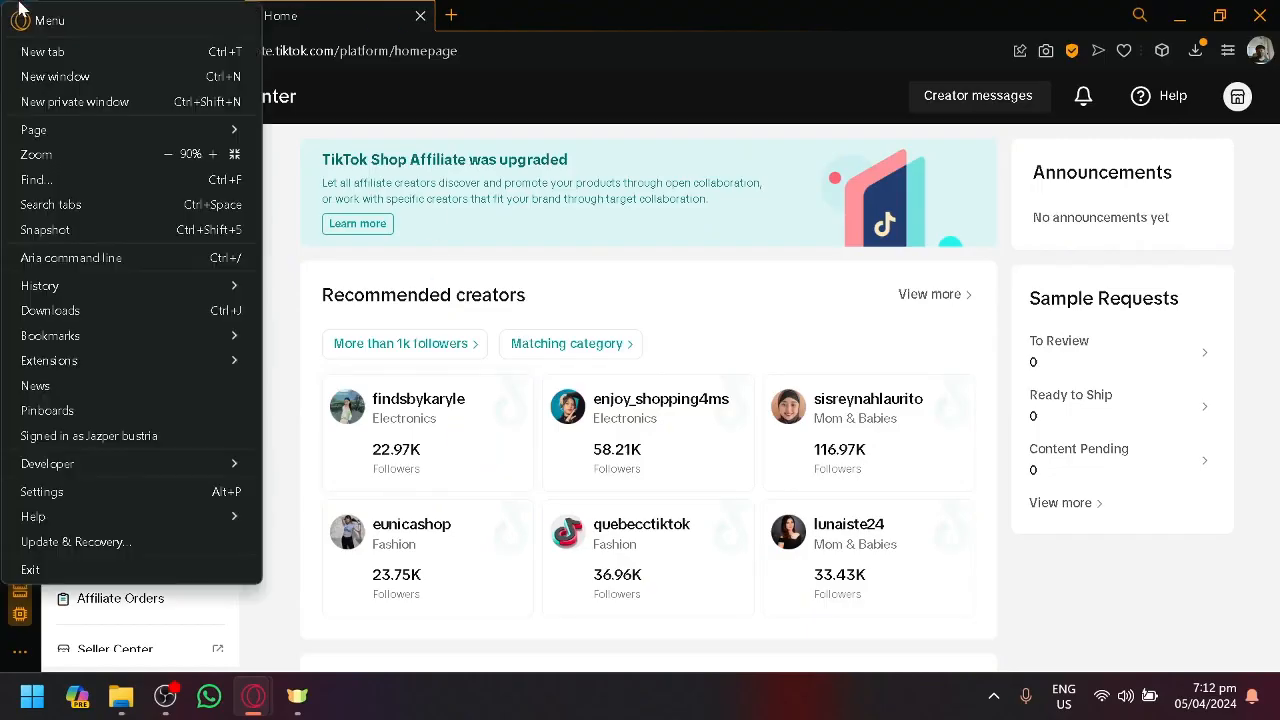
{"action": "left_click", "coordinate": [340, 12]}
{"action": "left_click", "coordinate": [167, 10]}
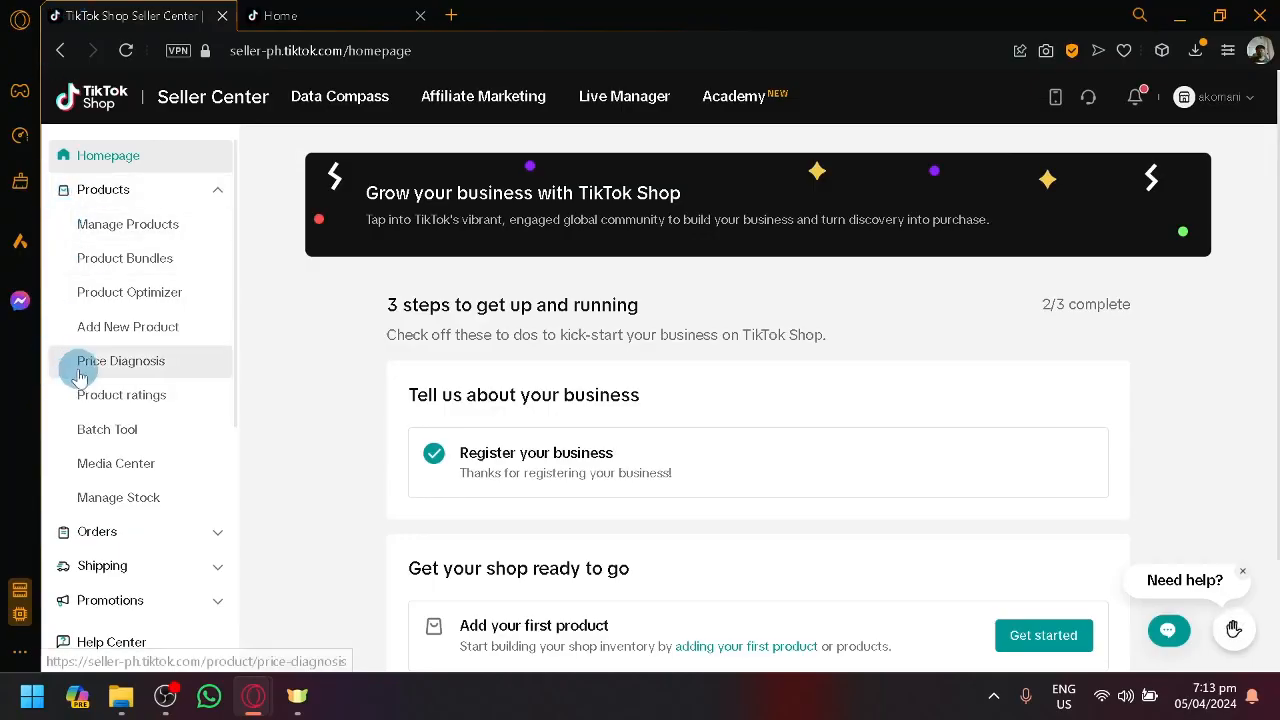
{"action": "scroll", "coordinate": [79, 377], "scroll_direction": "up", "scroll_amount": 5}
{"action": "scroll", "coordinate": [79, 377], "scroll_direction": "up", "scroll_amount": 1}
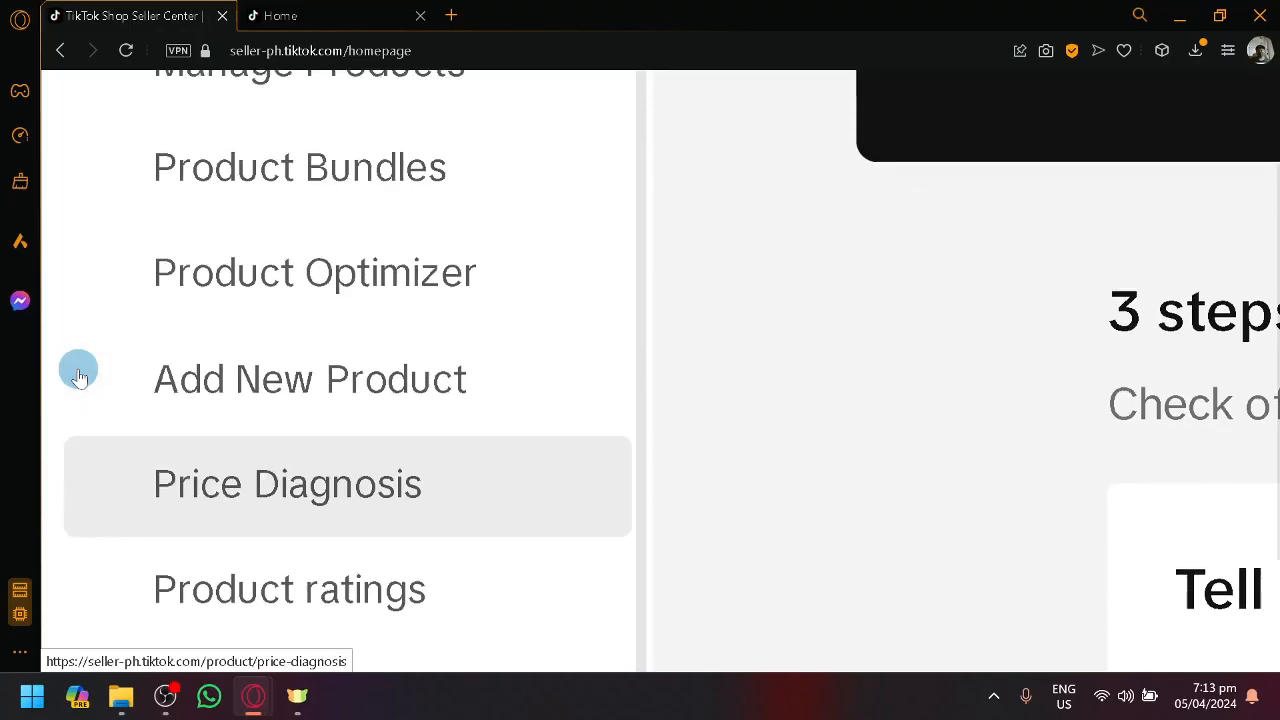
{"action": "scroll", "coordinate": [79, 377], "scroll_direction": "down", "scroll_amount": 5}
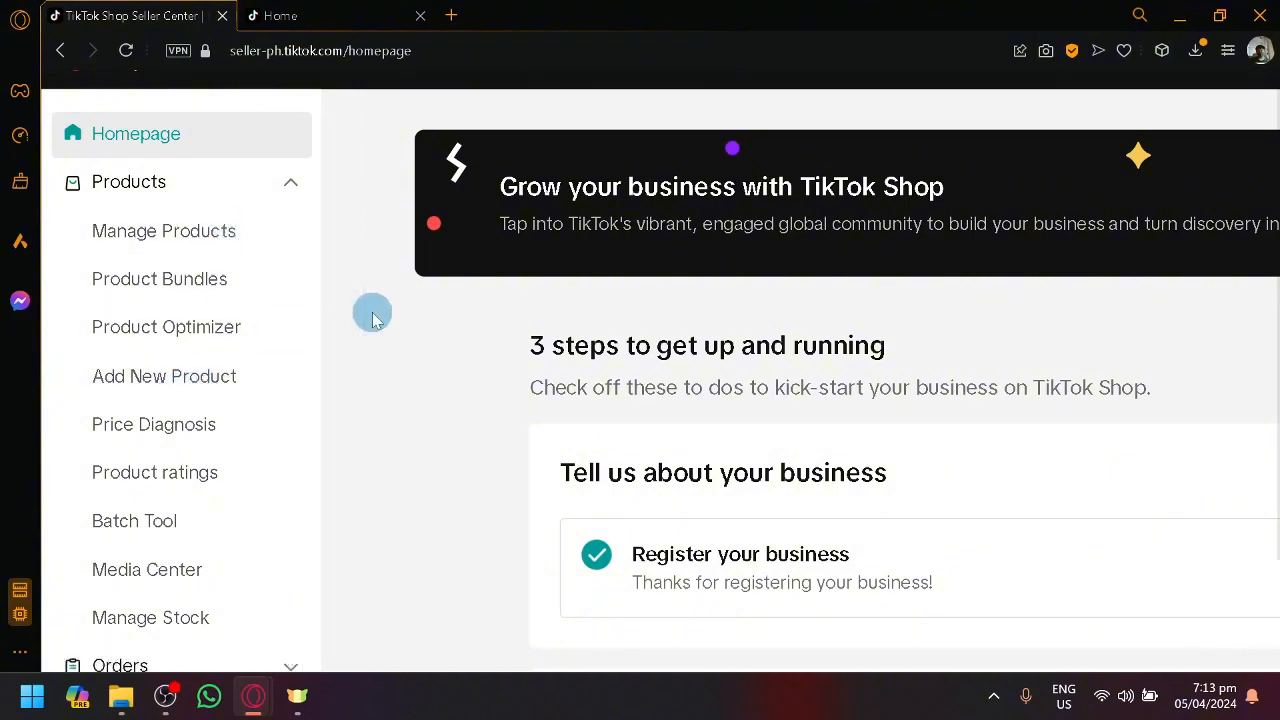
{"action": "scroll", "coordinate": [372, 320], "scroll_direction": "down", "scroll_amount": 3}
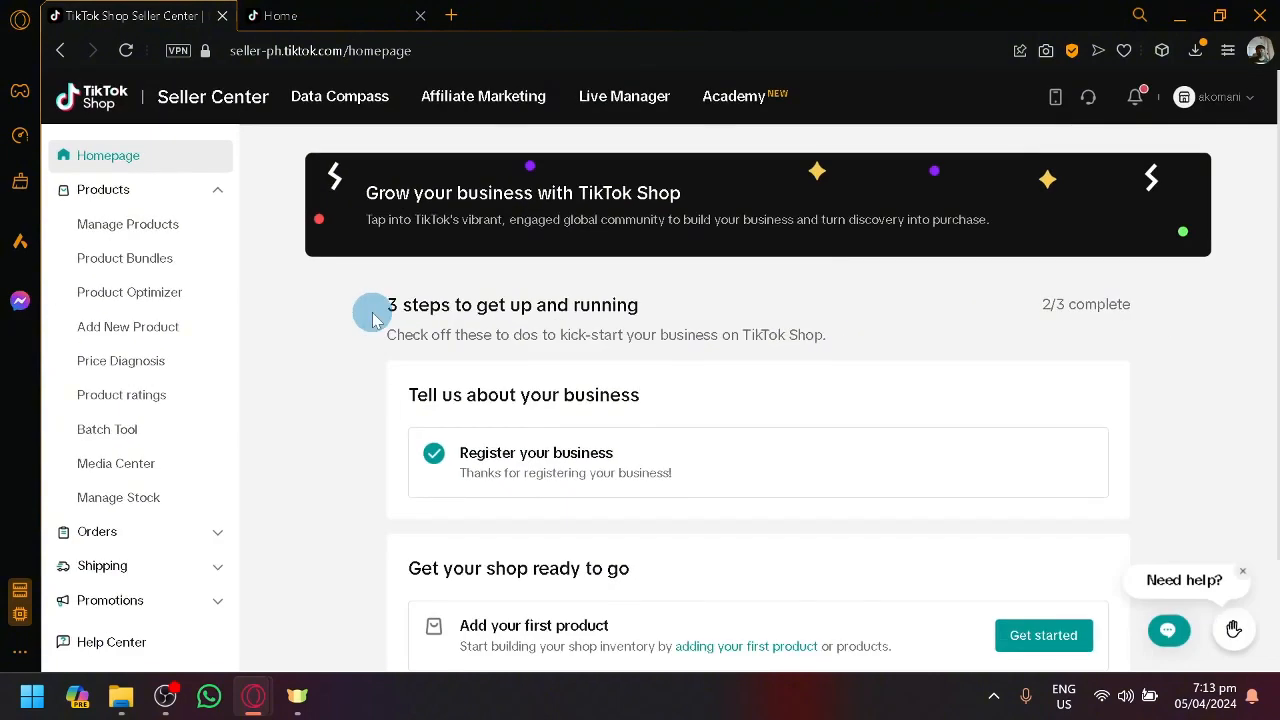